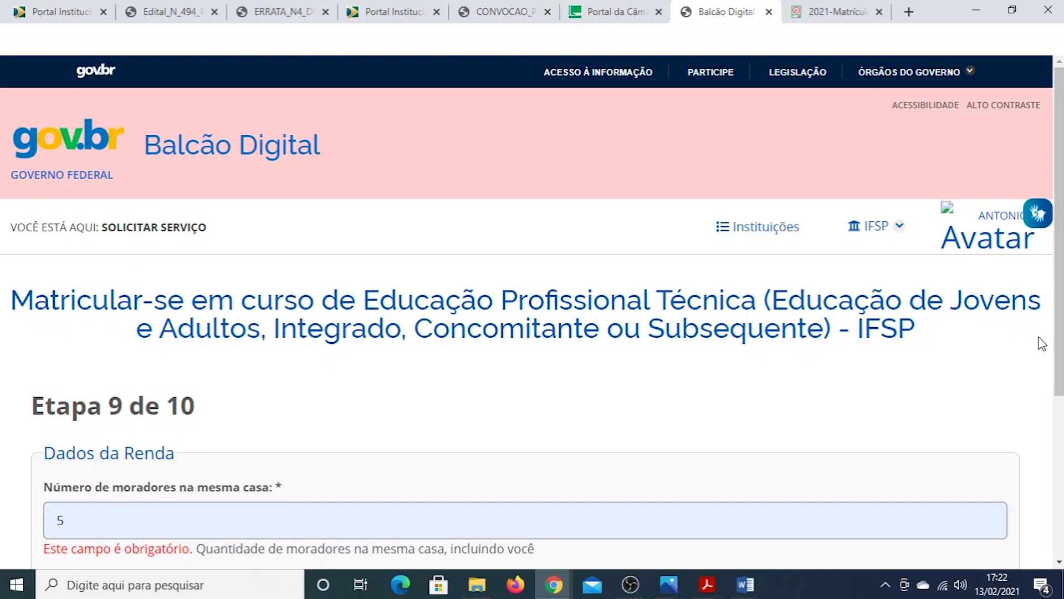
# Confirm the household residents count and submit step 9 of the enrollment form
pyautogui.scroll(-3, 1058, 337)
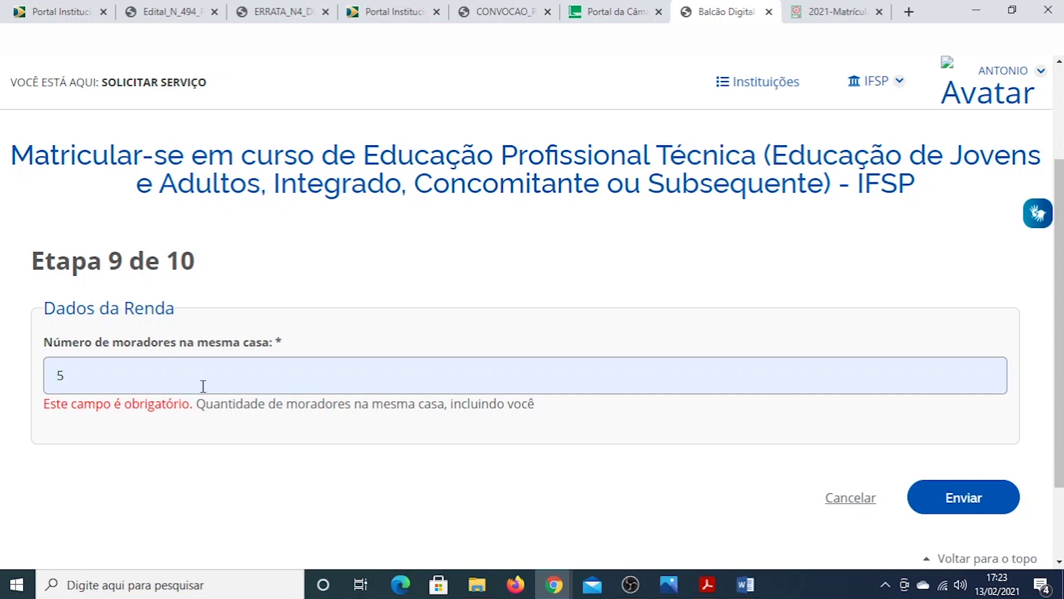
pyautogui.click(111, 378)
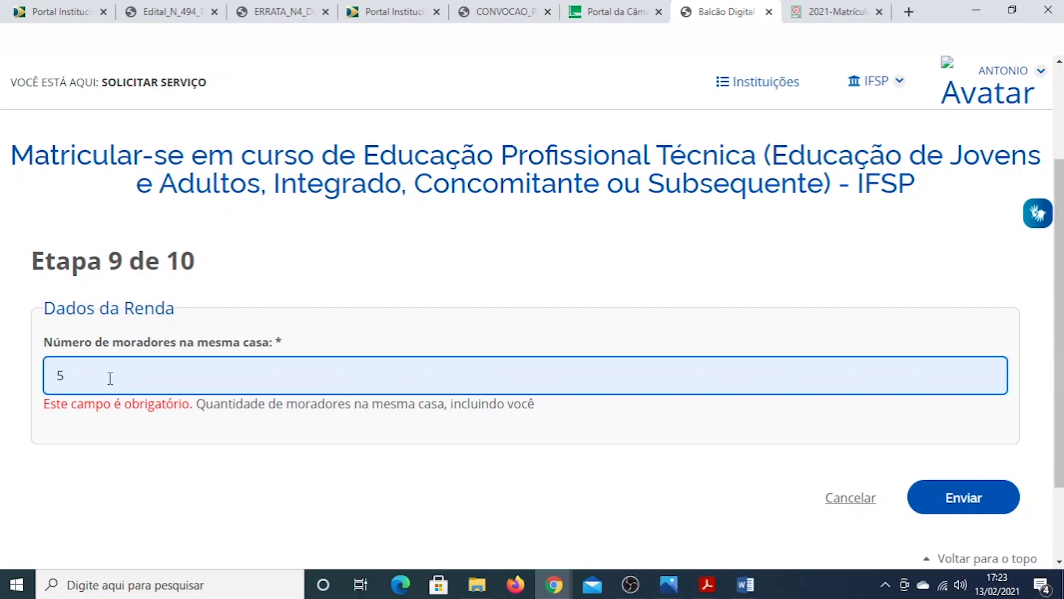
pyautogui.click(231, 487)
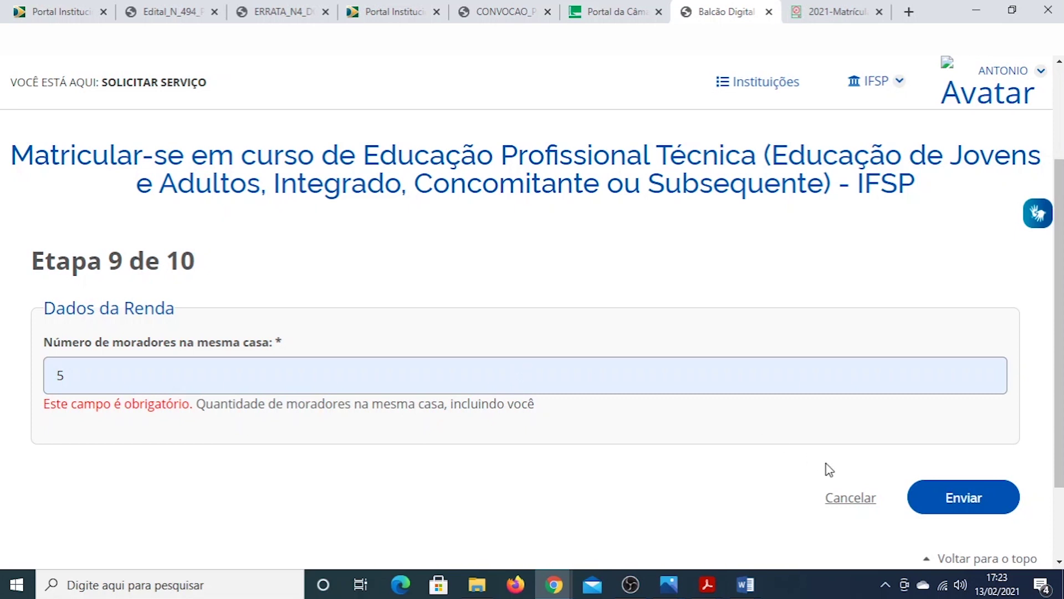
pyautogui.click(965, 498)
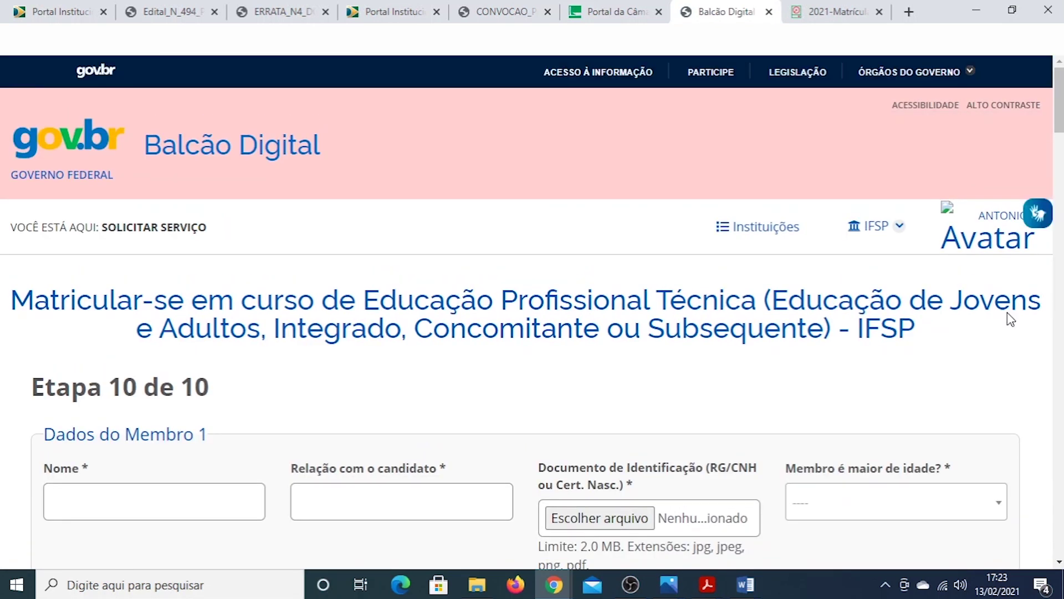
# Scroll through the empty step 10 Dados do Membro 1 and income section
pyautogui.scroll(-4, 1042, 100)
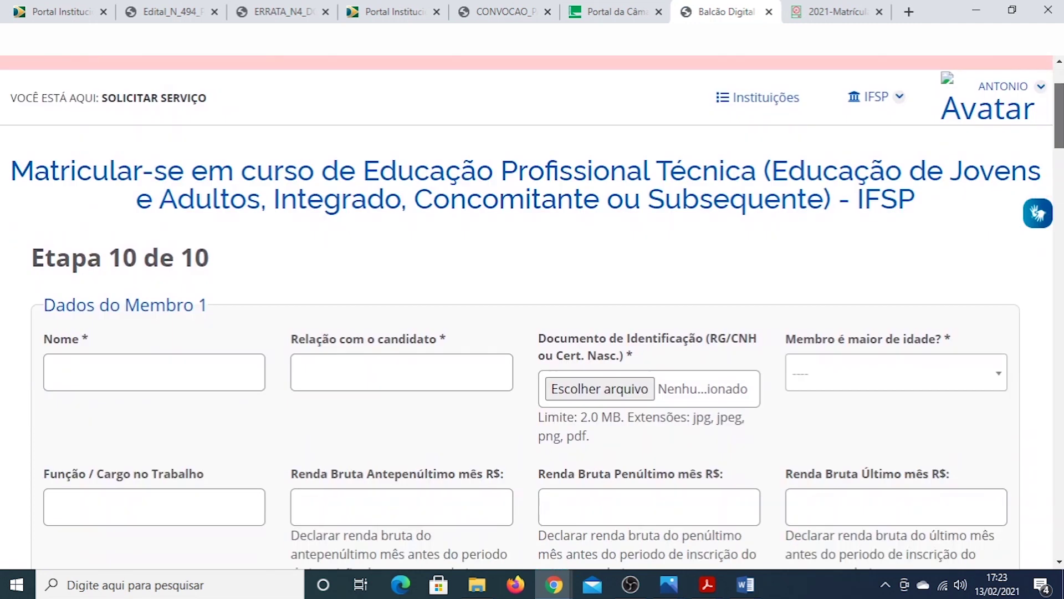
pyautogui.scroll(-2, 532, 310)
pyautogui.scroll(6, 533, 311)
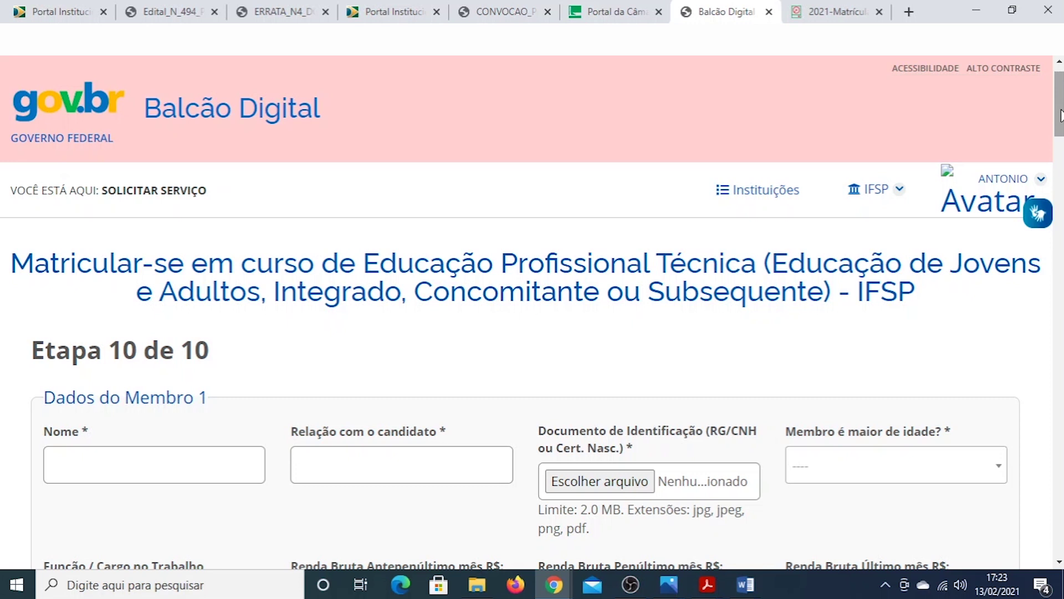
pyautogui.scroll(-2, 1060, 115)
pyautogui.scroll(4, 1060, 113)
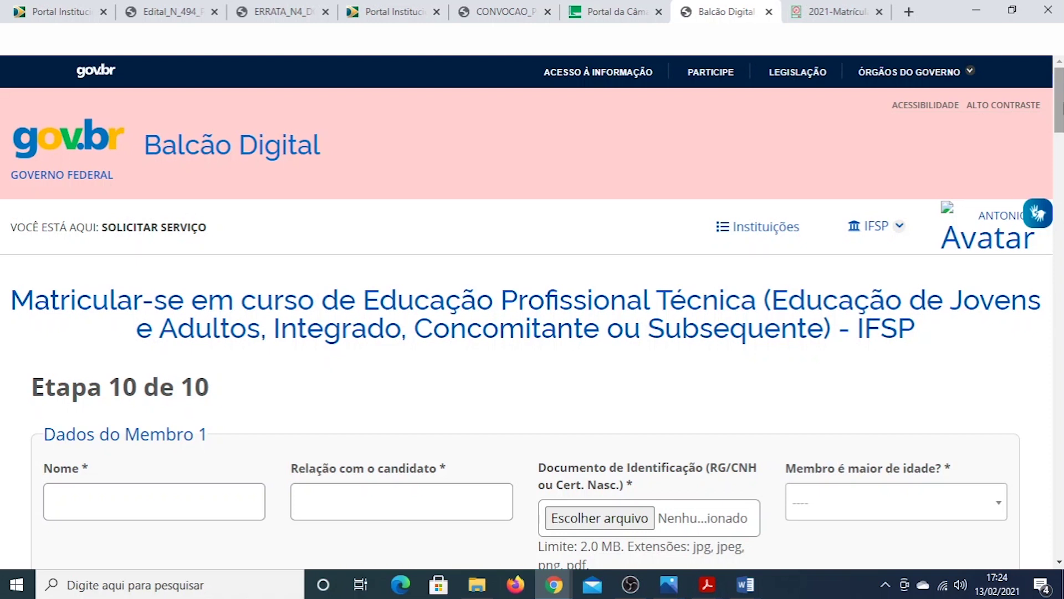
pyautogui.scroll(-1, 1060, 108)
pyautogui.scroll(1, 1061, 105)
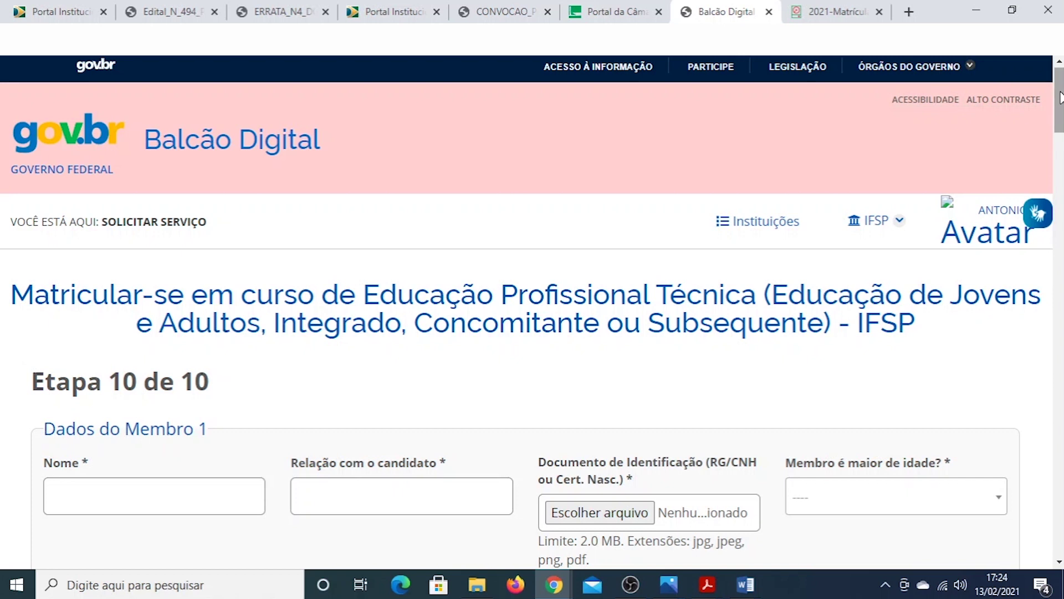
pyautogui.scroll(-2, 1062, 107)
pyautogui.moveTo(1062, 107); pyautogui.dragTo(1061, 133)
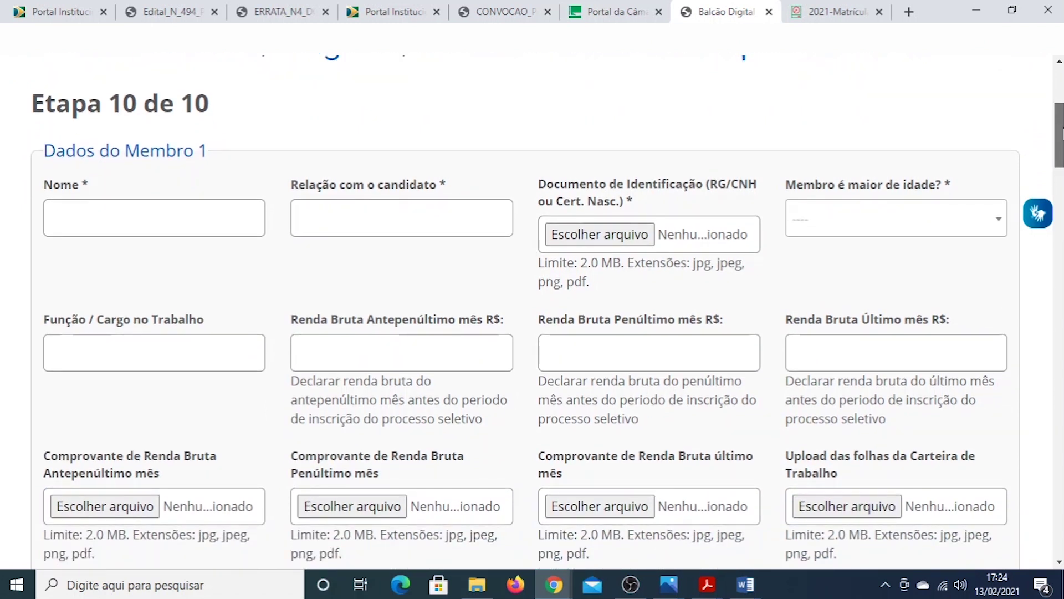
pyautogui.moveTo(1061, 133); pyautogui.dragTo(1061, 135)
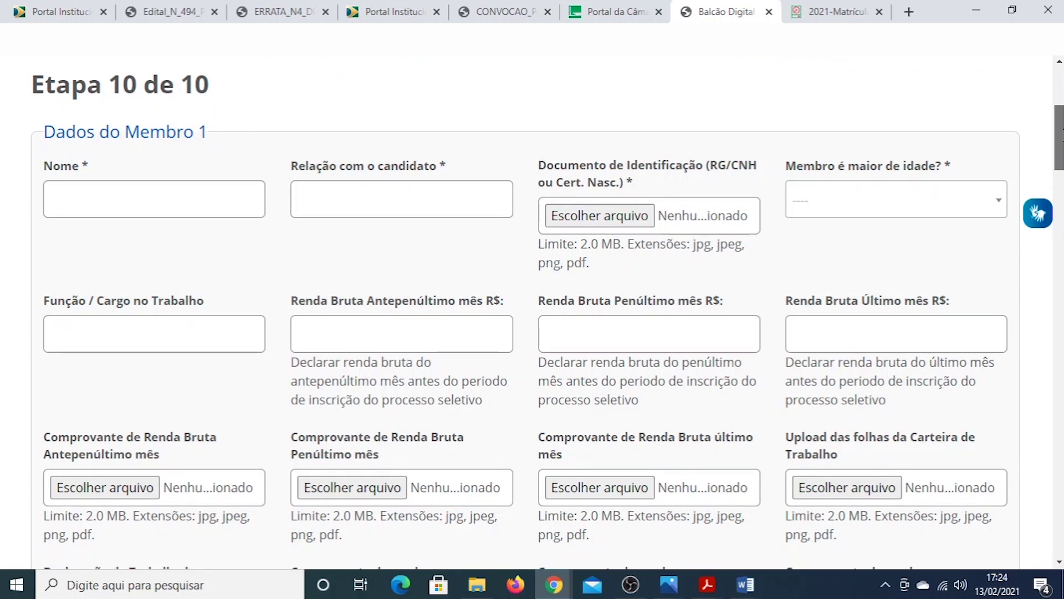
pyautogui.moveTo(1062, 134); pyautogui.dragTo(1061, 105)
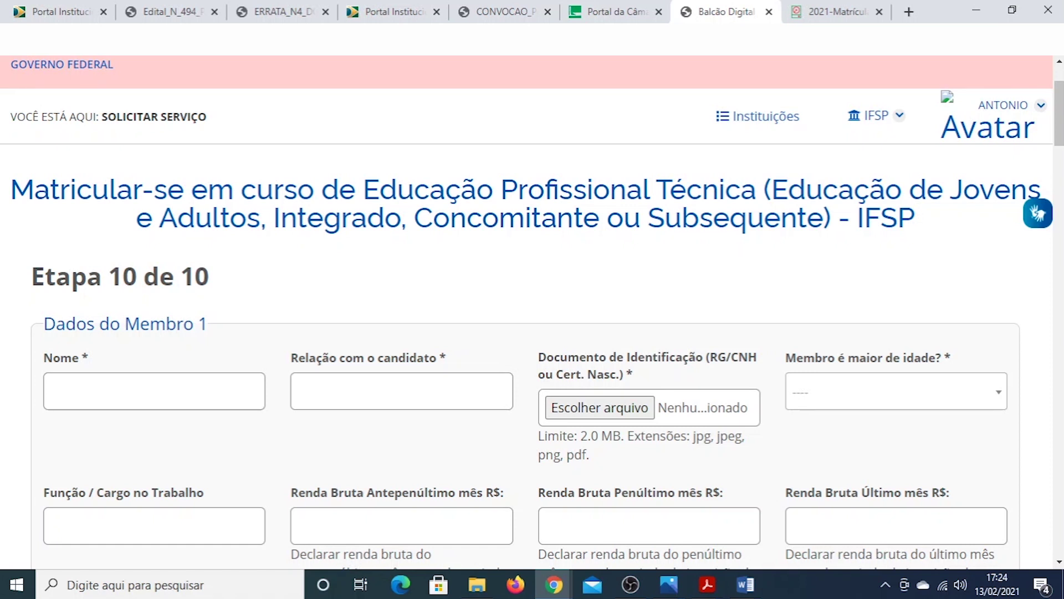
pyautogui.moveTo(1059, 133)
pyautogui.mouseDown()
pyautogui.moveTo(1058, 117)
pyautogui.moveTo(1059, 147)
pyautogui.mouseUp()
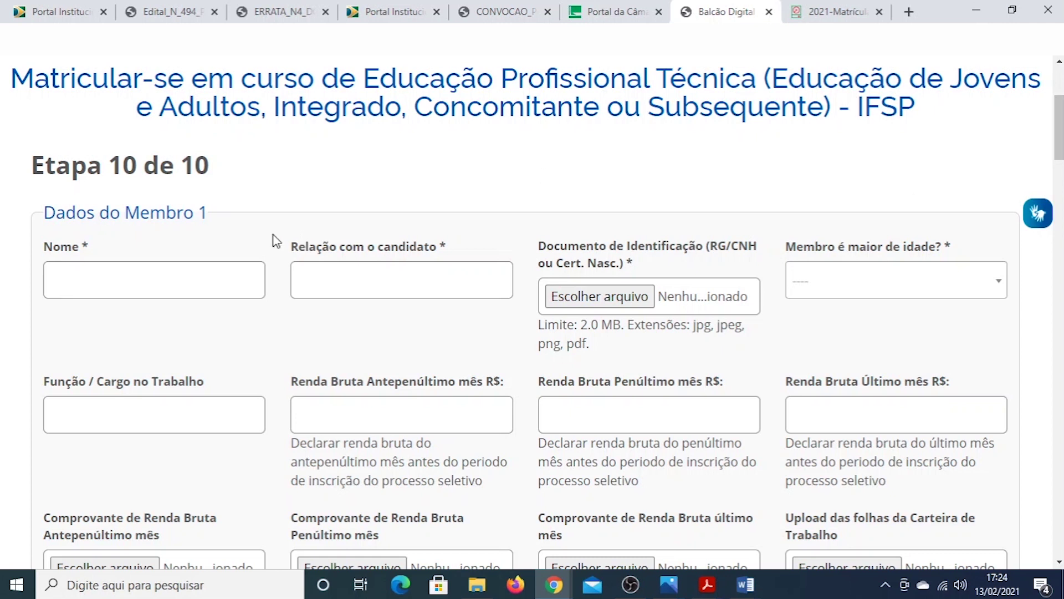
# Fill Member 1's name from the autofill suggestion and set the relation to Candidato
pyautogui.click(106, 283)
pyautogui.write('a')
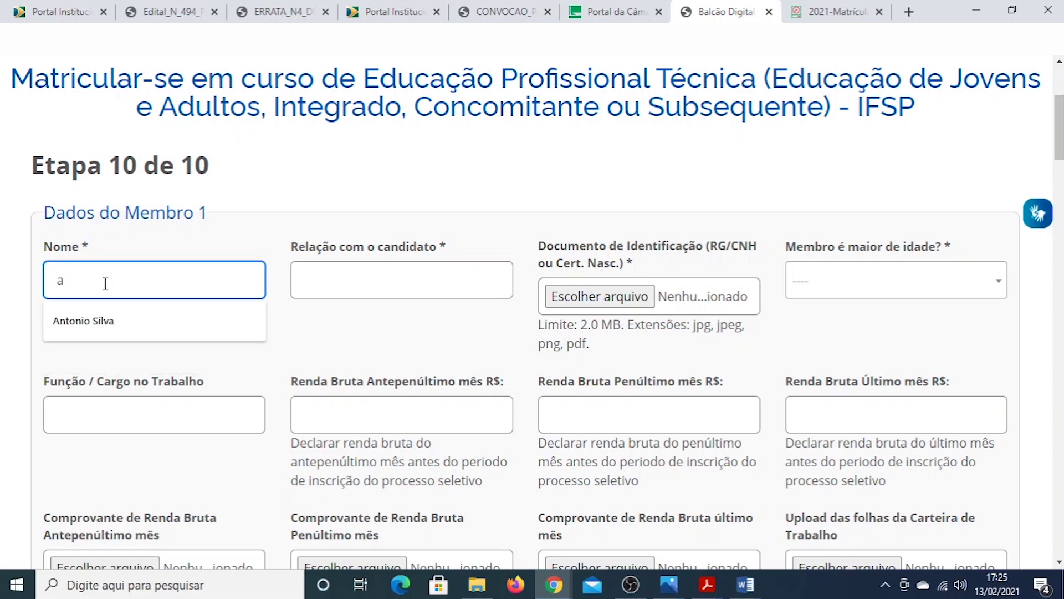
pyautogui.click(122, 314)
pyautogui.click(330, 275)
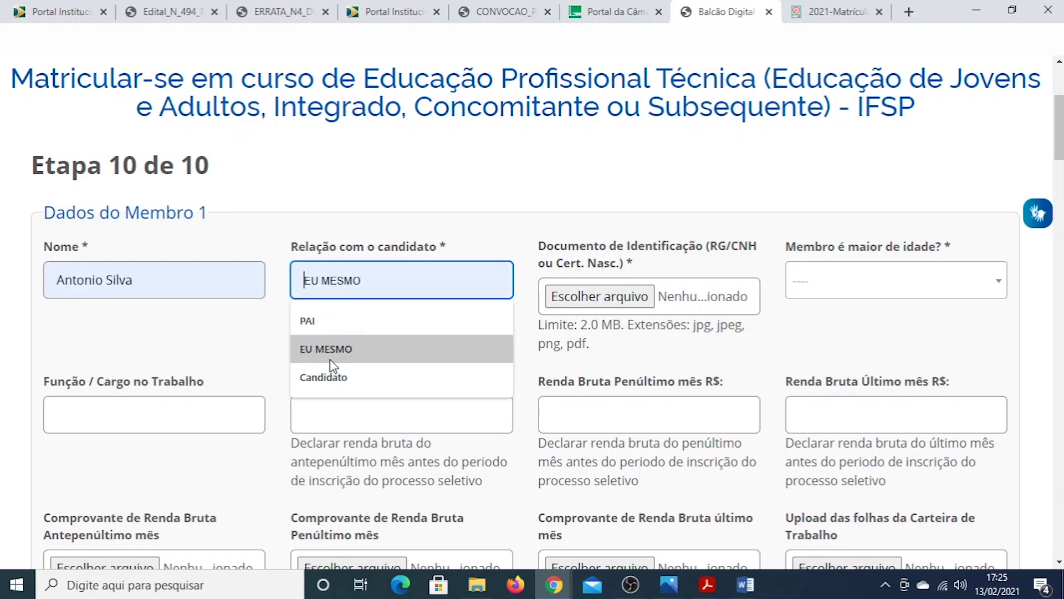
pyautogui.click(324, 376)
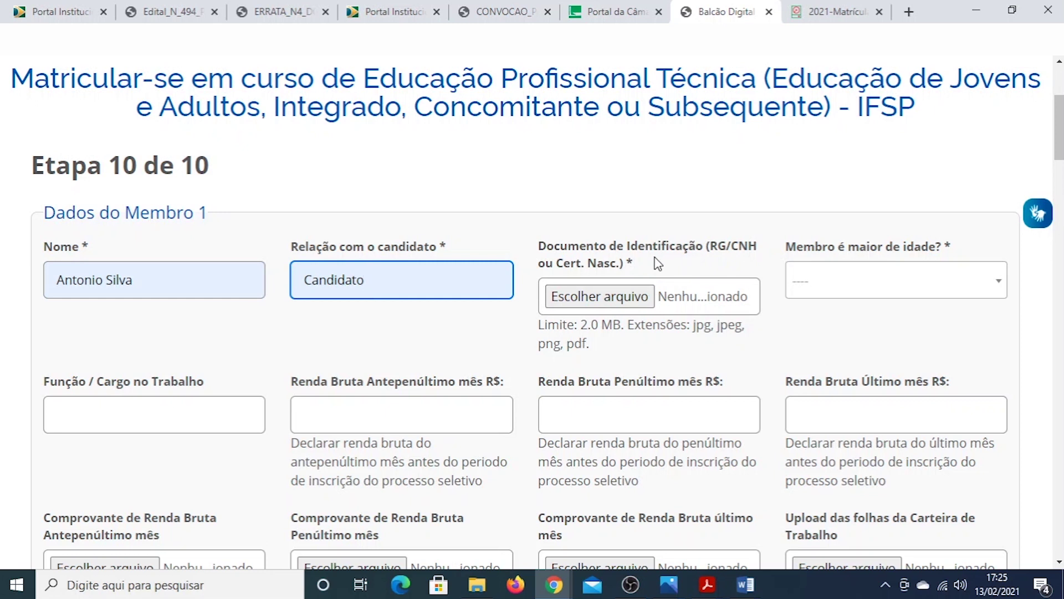
# Attach brasão.PNG as Member 1's identity document and set Membro é maior de idade to Sim
pyautogui.click(609, 299)
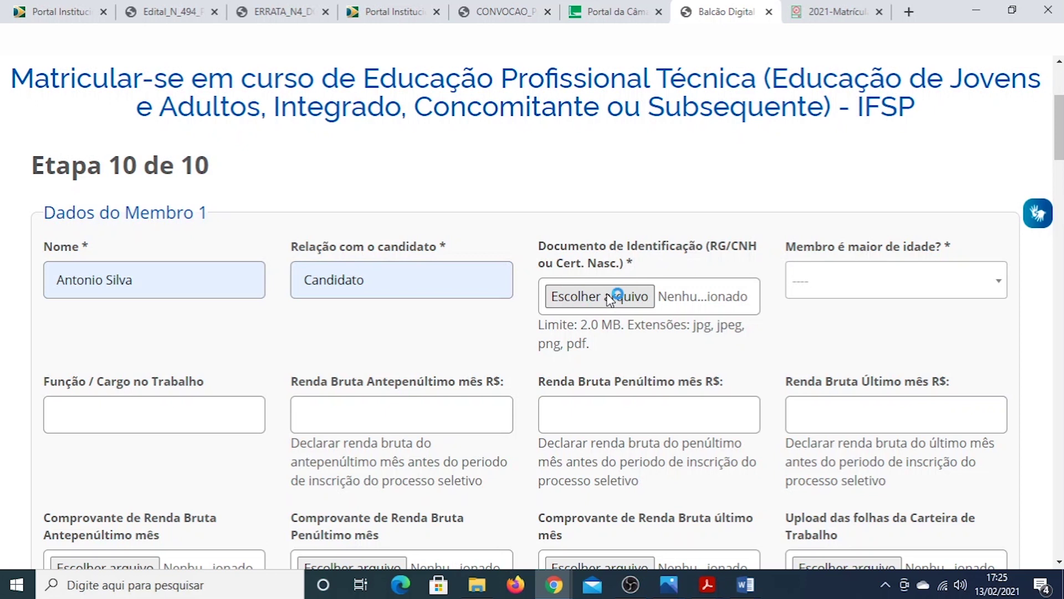
pyautogui.click(166, 213)
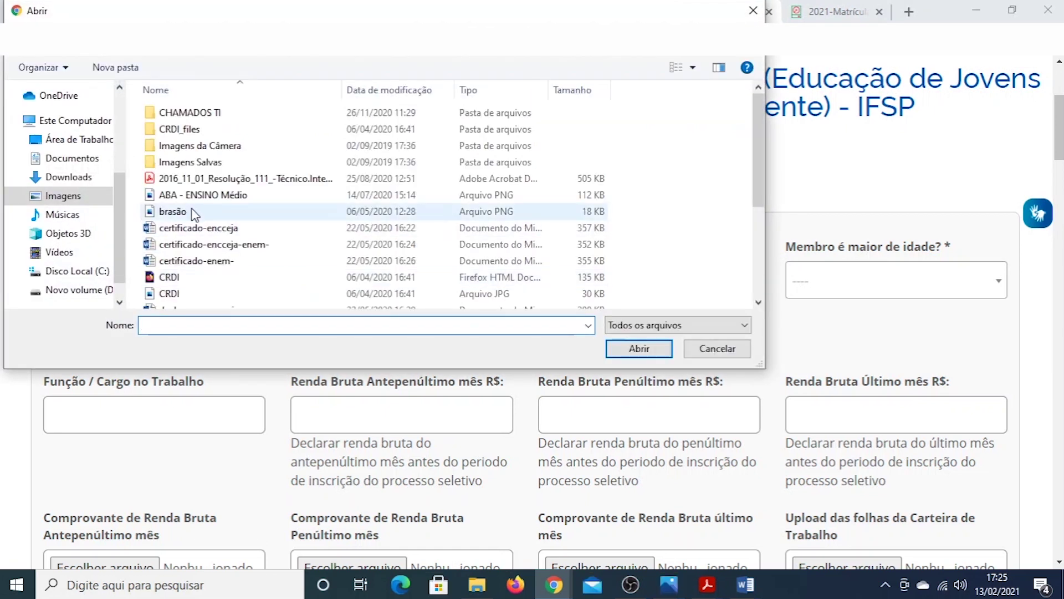
pyautogui.doubleClick(191, 211)
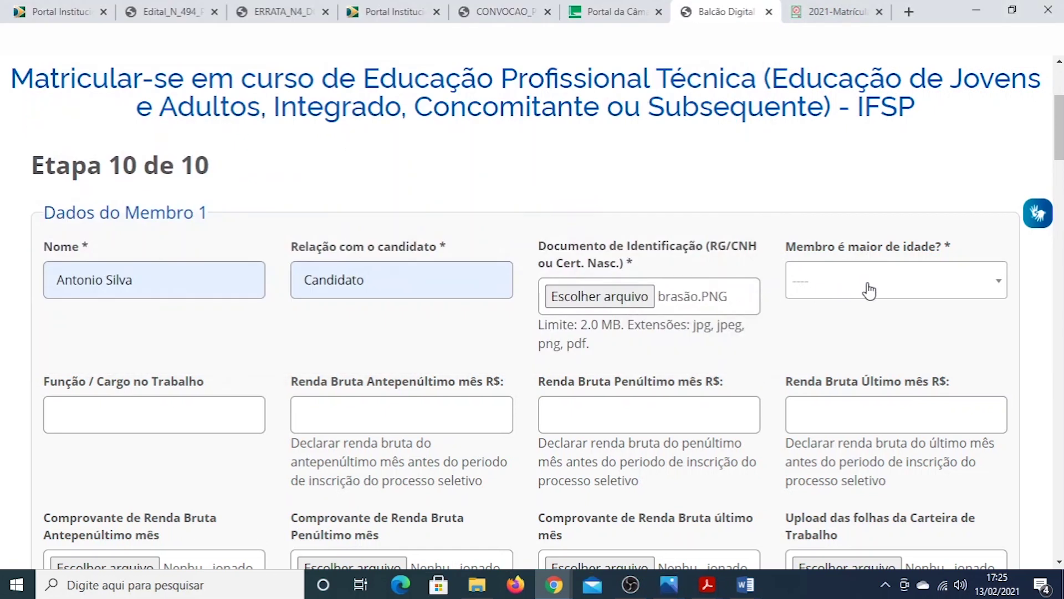
pyautogui.click(893, 289)
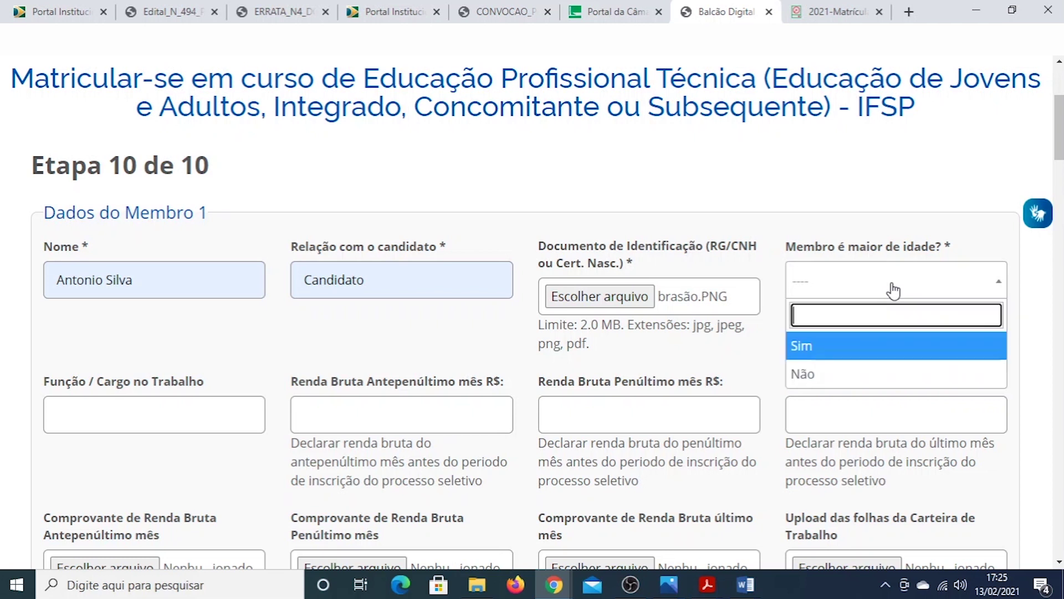
pyautogui.click(845, 349)
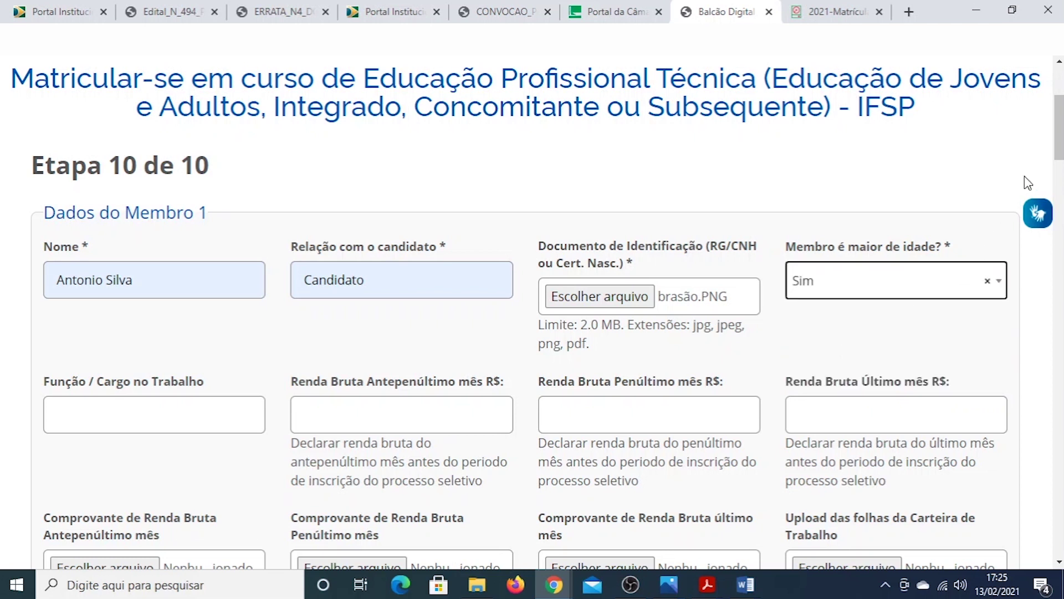
pyautogui.scroll(-2, 1056, 158)
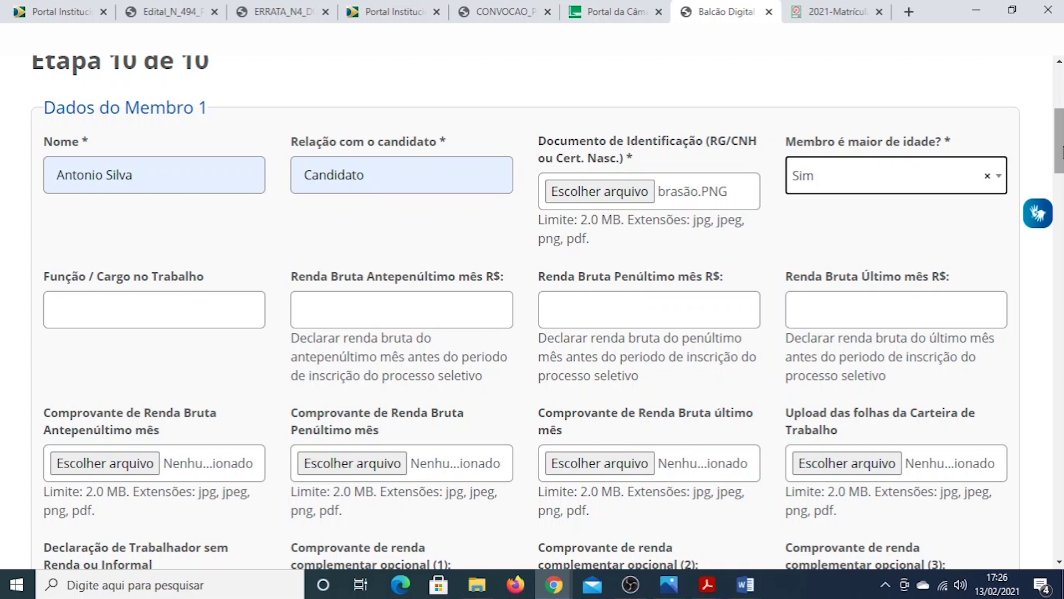
# Enter 0 as Member 1's gross income for each of the three months
pyautogui.moveTo(1061, 152)
pyautogui.mouseDown()
pyautogui.moveTo(1061, 172)
pyautogui.moveTo(1058, 148)
pyautogui.mouseUp()
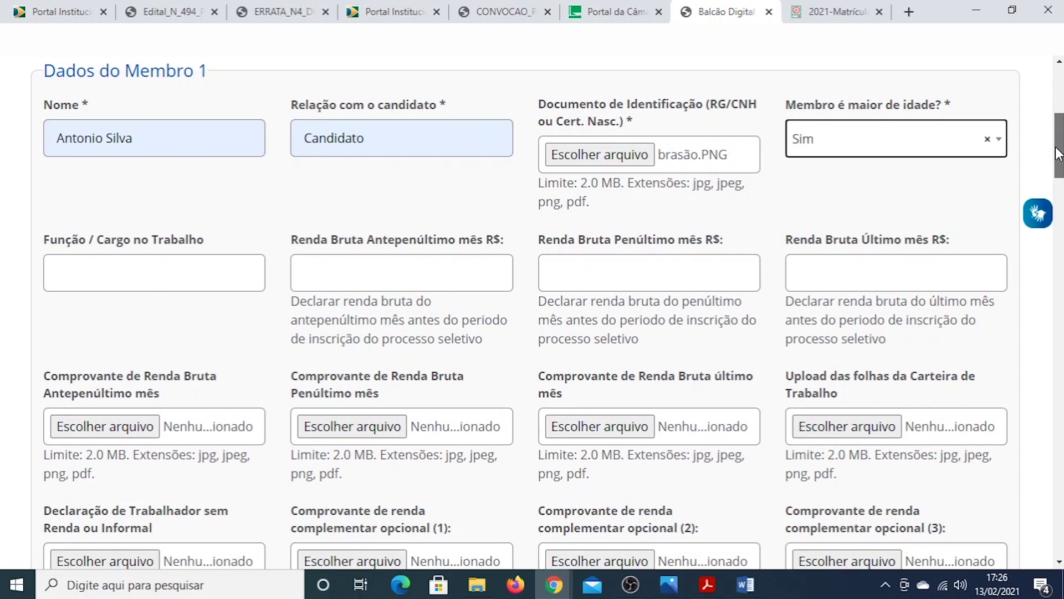
pyautogui.scroll(-1, 1057, 154)
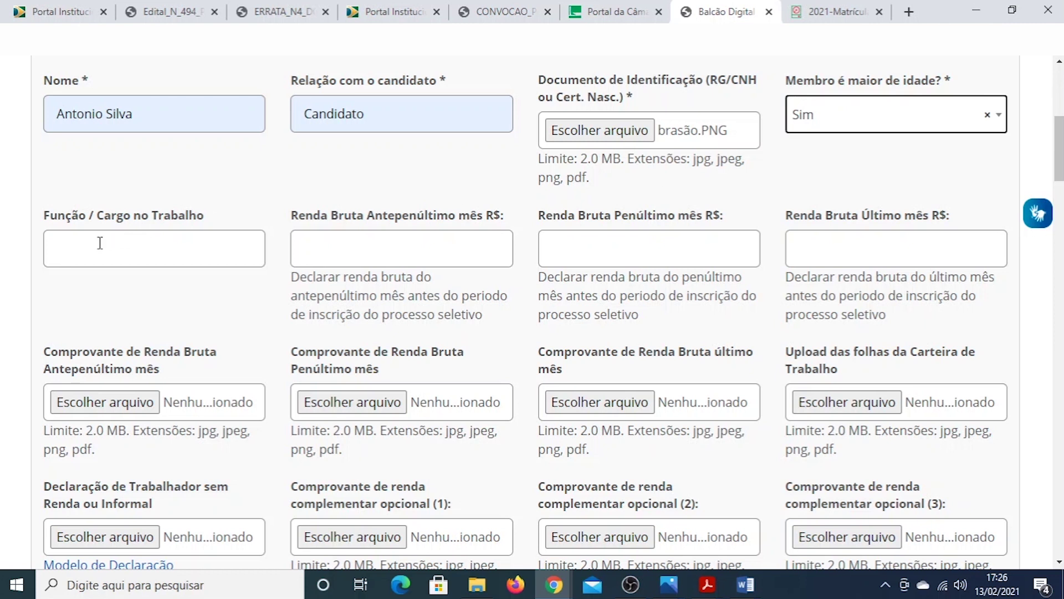
pyautogui.click(340, 246)
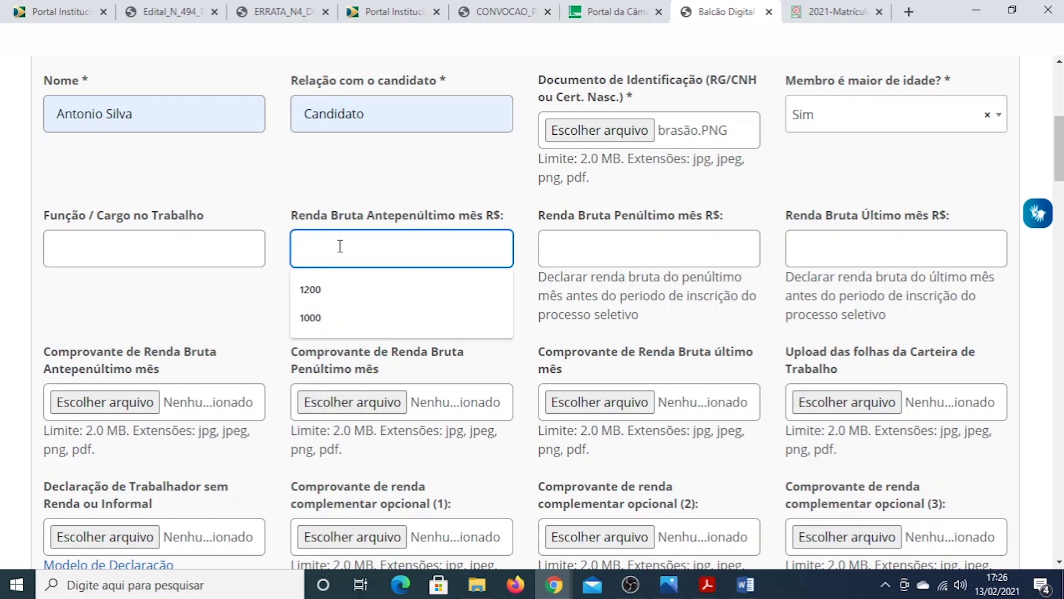
pyautogui.write('0')
pyautogui.press('Tab')
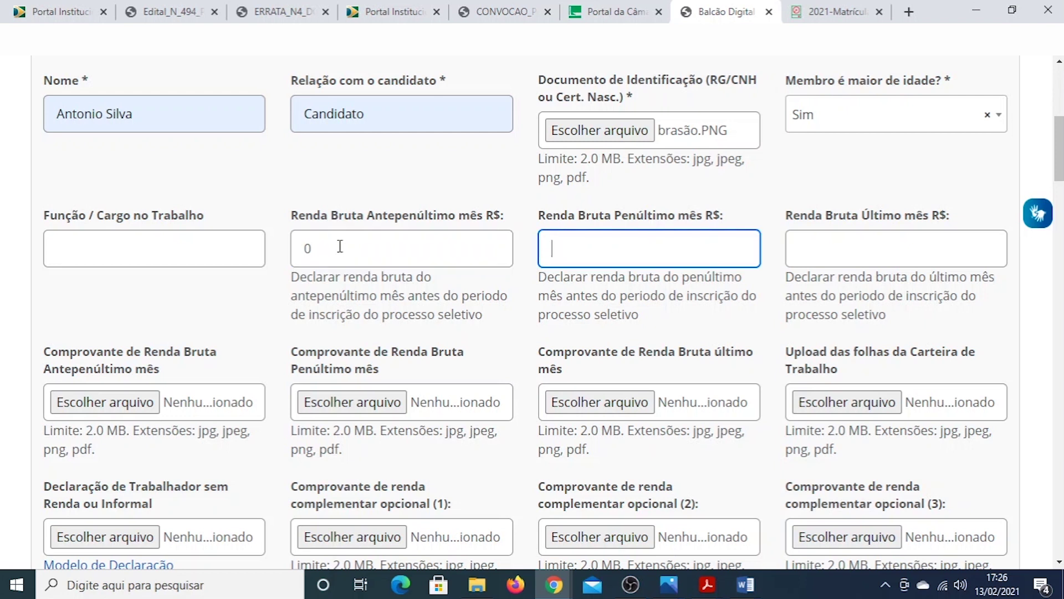
pyautogui.press('Tab')
pyautogui.write('0')
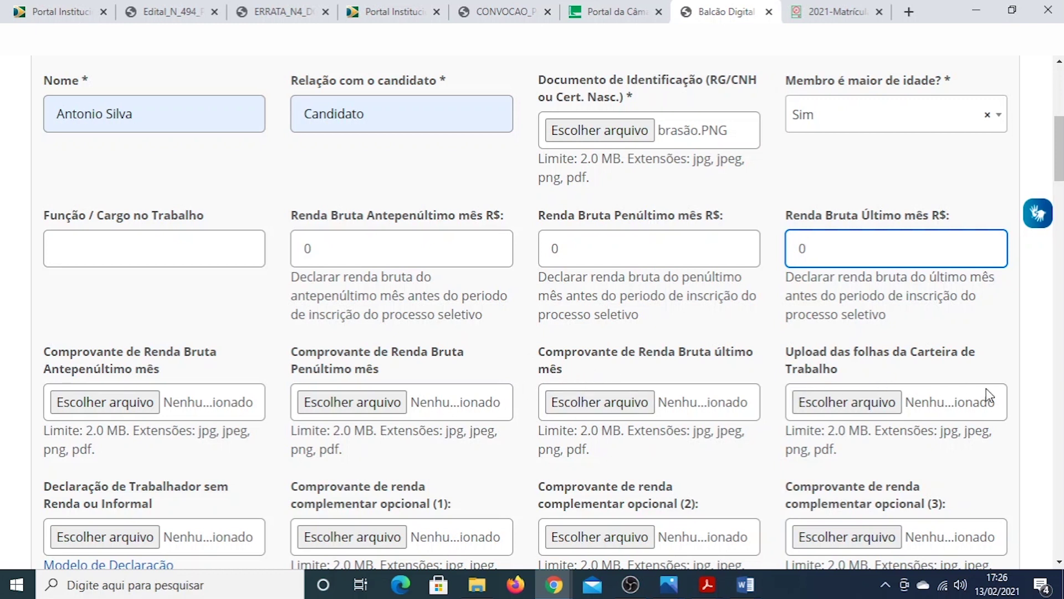
pyautogui.moveTo(1060, 172); pyautogui.dragTo(1059, 194)
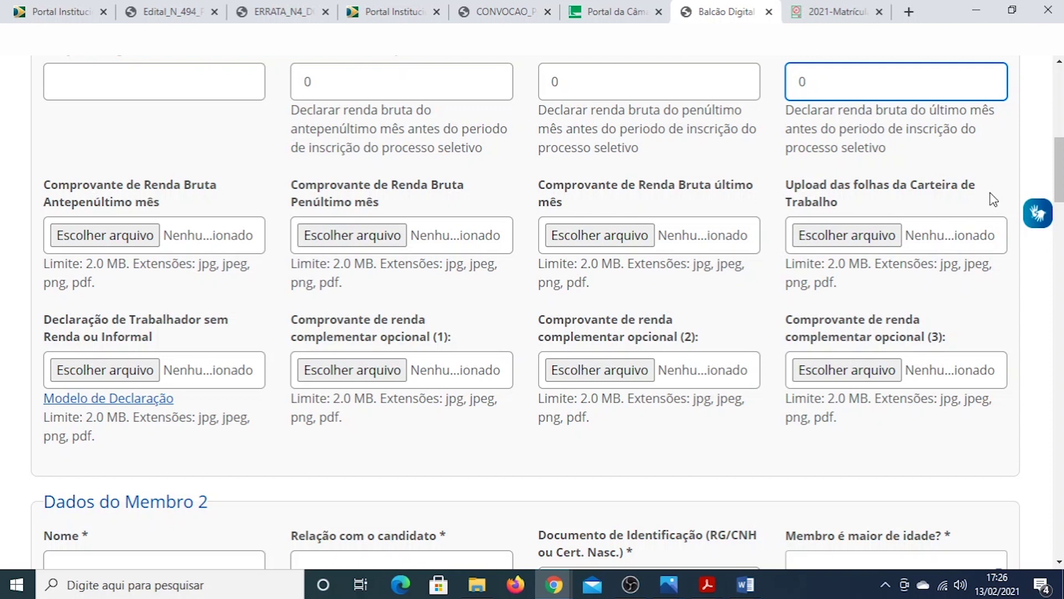
pyautogui.scroll(1, 1060, 182)
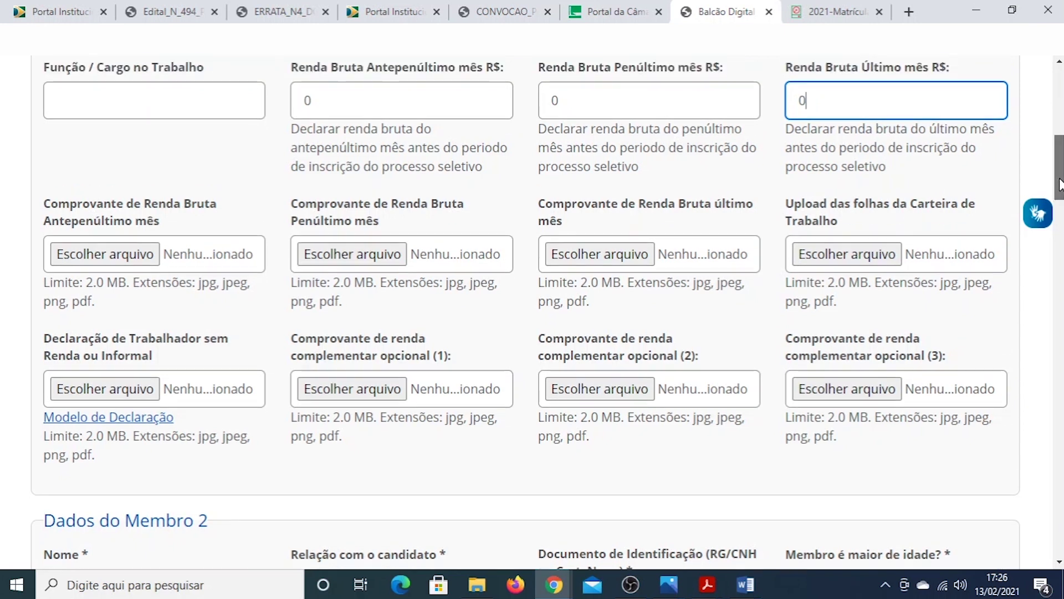
pyautogui.moveTo(1060, 183); pyautogui.dragTo(1060, 182)
pyautogui.scroll(-1, 1059, 180)
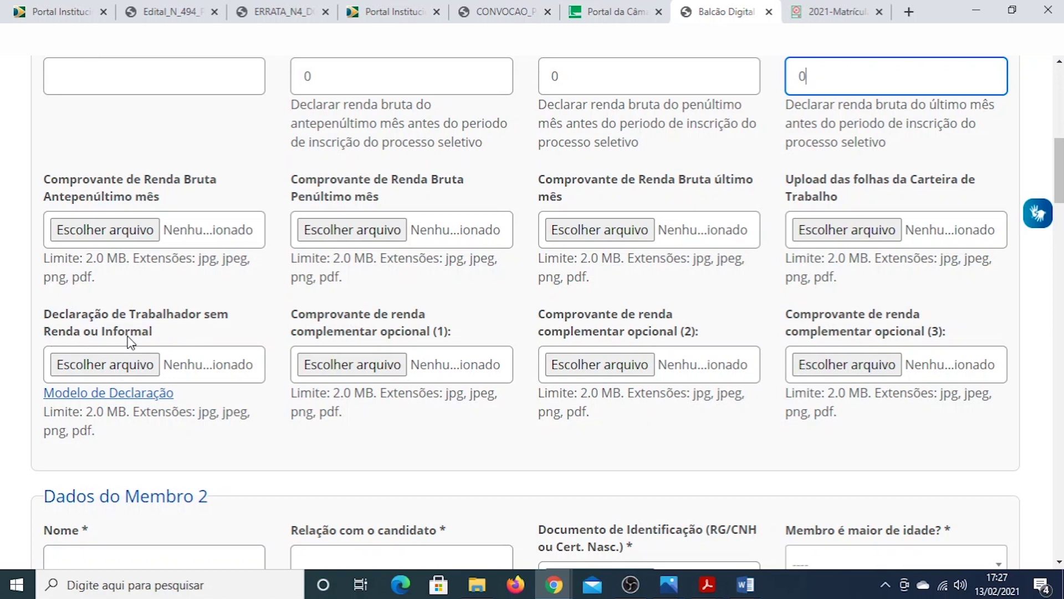
# Download the Declaração Trabalhador sem Renda ou Informal.docx template from Modelo de Declaração and open it
pyautogui.rightClick(101, 394)
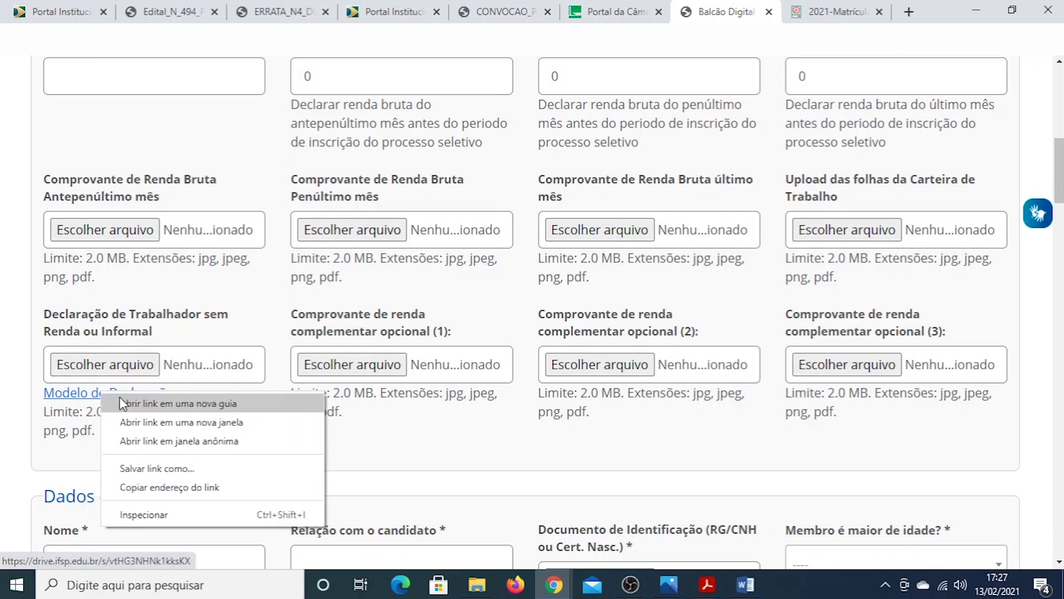
pyautogui.click(123, 403)
pyautogui.click(739, 8)
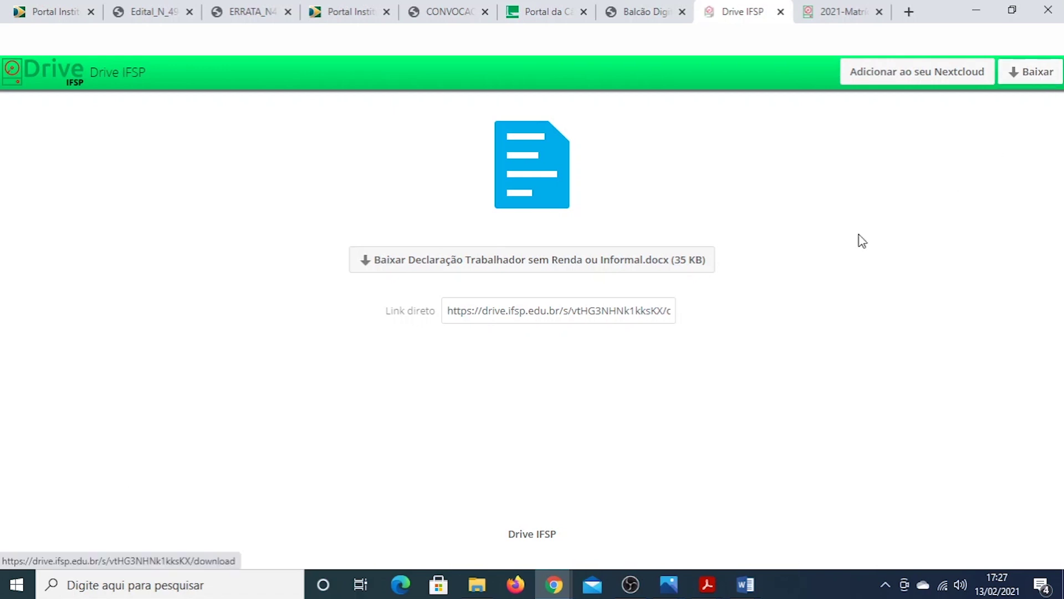
pyautogui.click(99, 547)
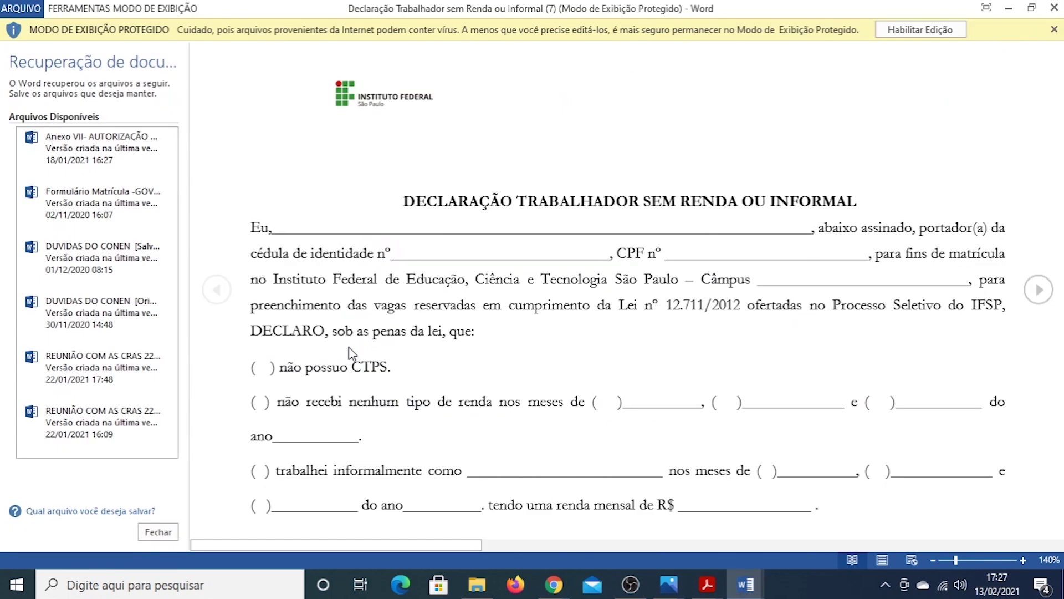
# Enable editing of the declaration in Word and review it from end back to top
pyautogui.click(918, 30)
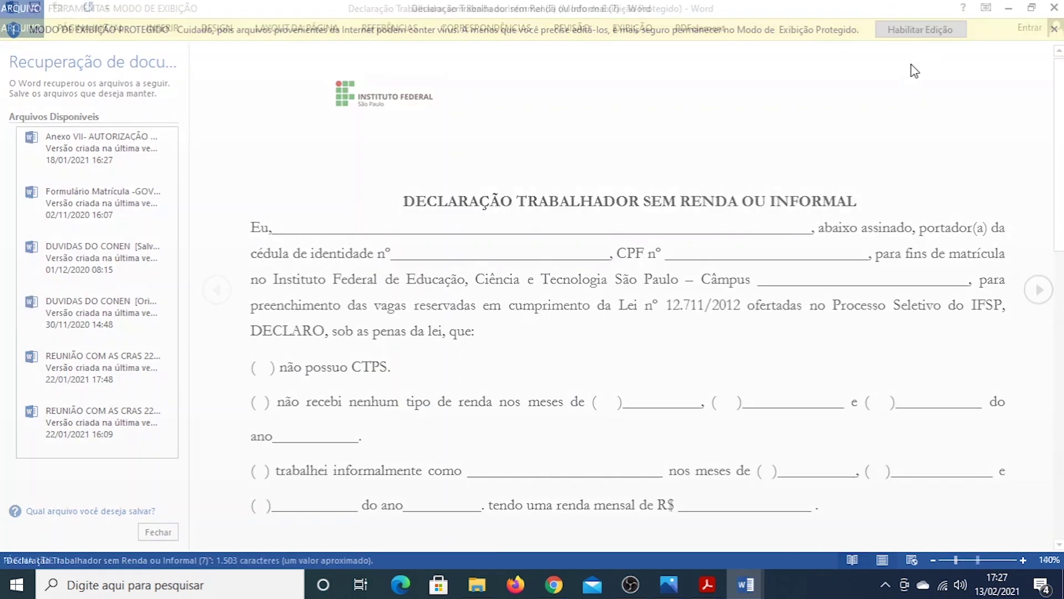
pyautogui.press('Down')
pyautogui.press('Down')
pyautogui.press('Down')
pyautogui.scroll(-5, 551, 258)
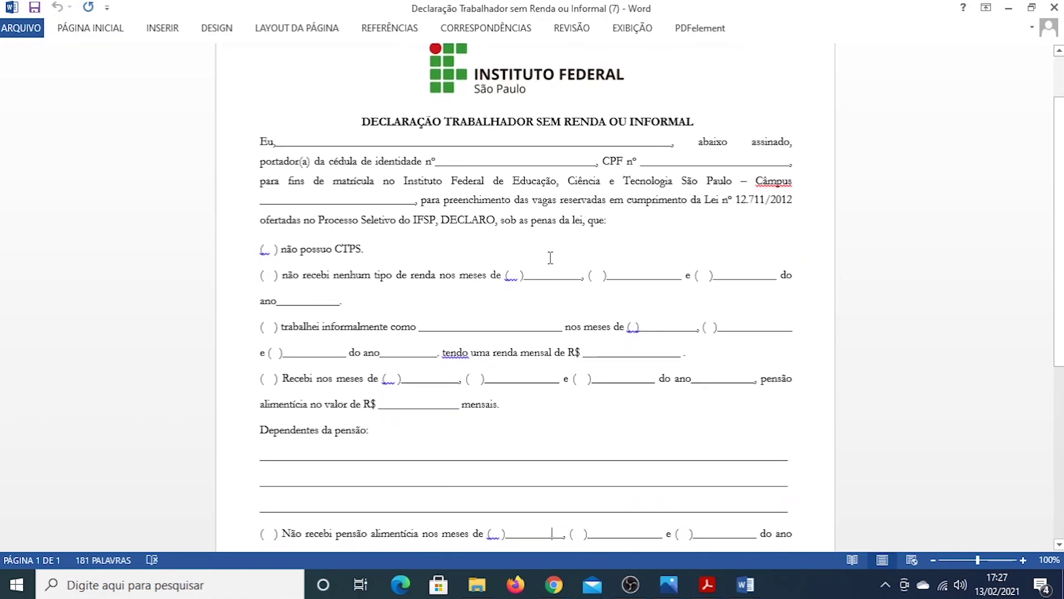
pyautogui.press('Down')
pyautogui.press('Down')
pyautogui.press('Down')
pyautogui.press('Down')
pyautogui.press('Down')
pyautogui.press('Down')
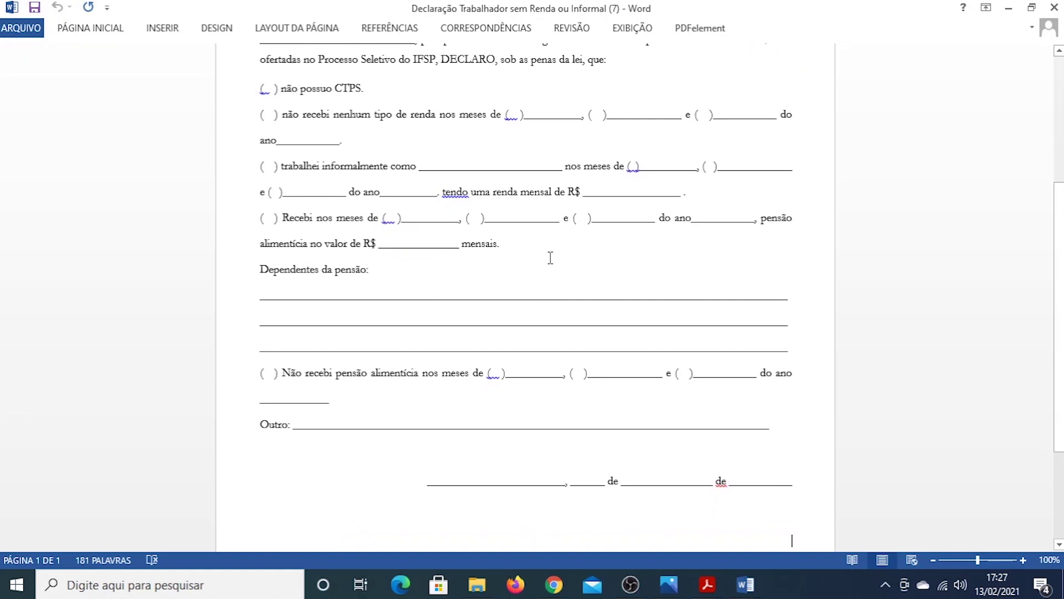
pyautogui.scroll(-1, 550, 258)
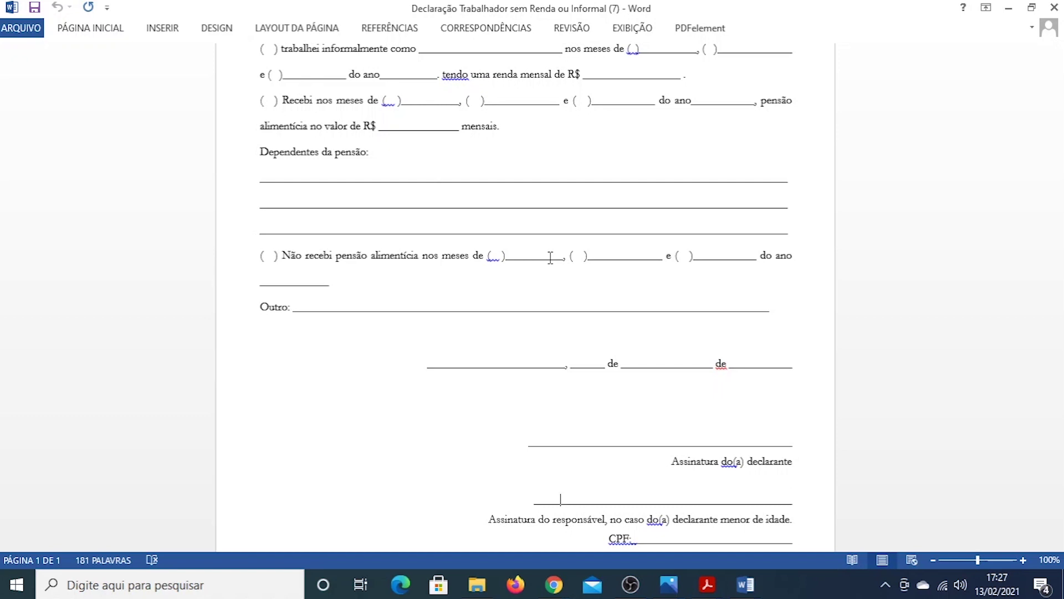
pyautogui.hotkey('ctrl', 'Home')
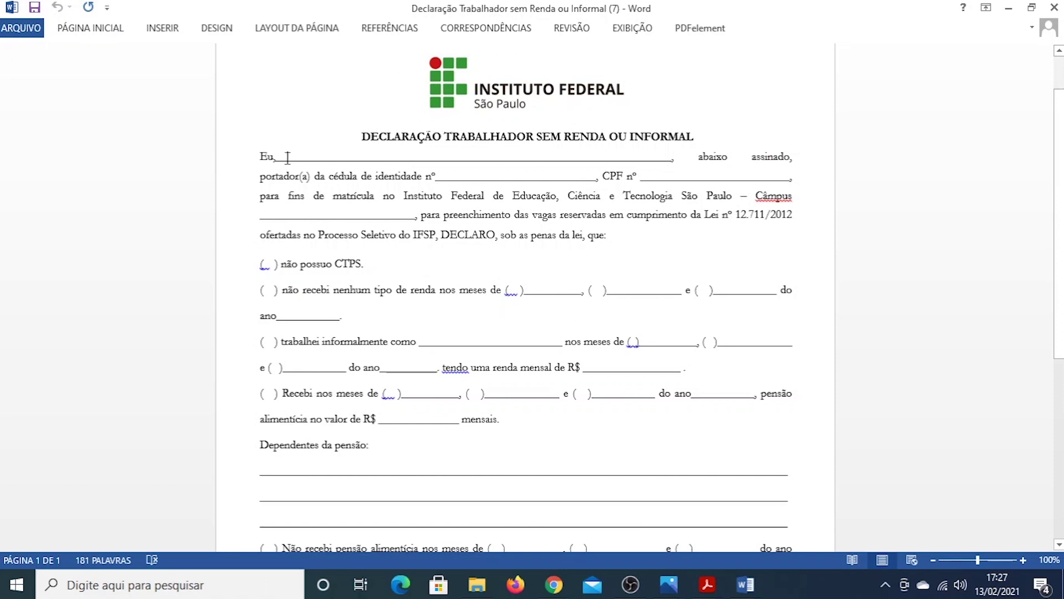
# Mark the no-CTPS option in the declaration with an X
pyautogui.click(586, 178)
pyautogui.click(307, 216)
pyautogui.click(267, 263)
pyautogui.write('X')
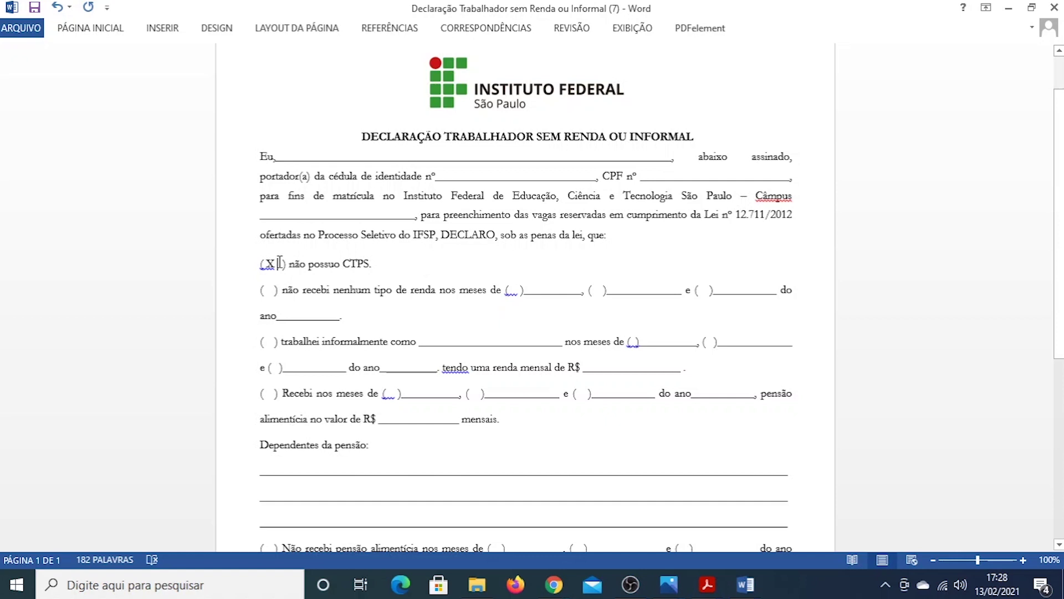
pyautogui.press('BackSpace')
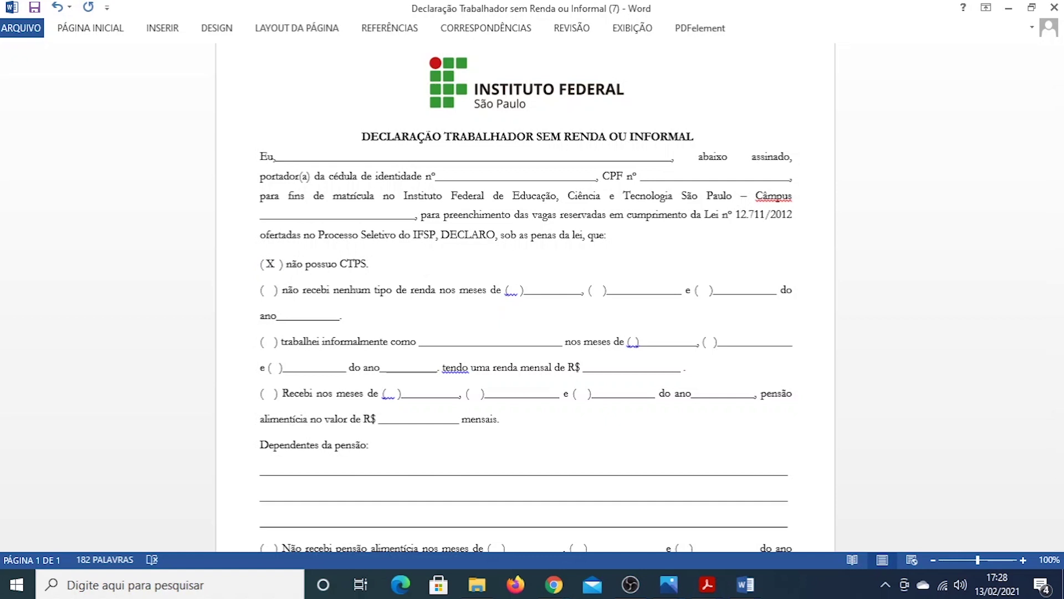
pyautogui.press('BackSpace')
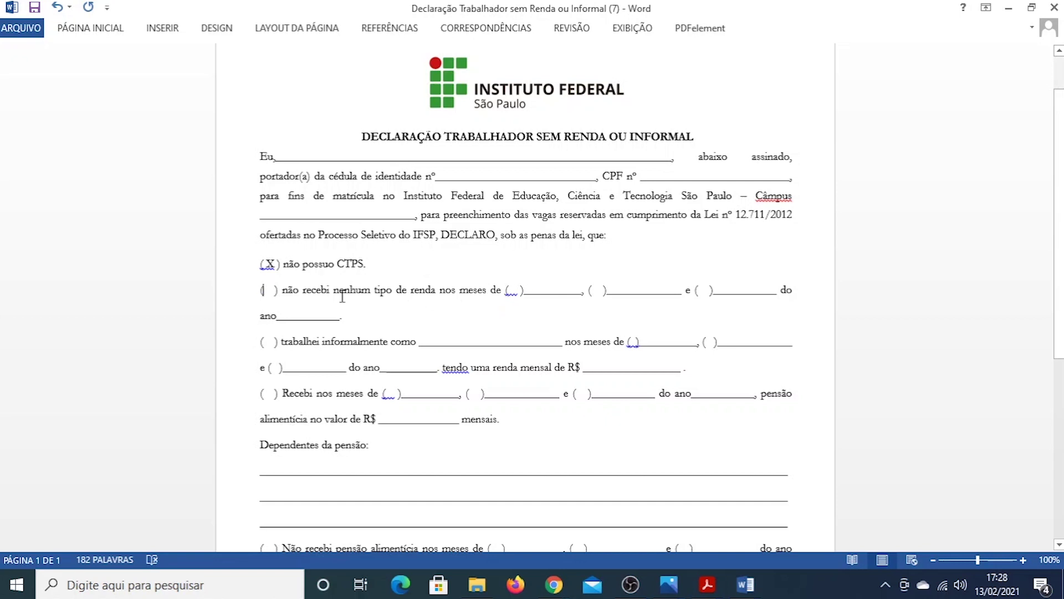
pyautogui.write('X')
# Fill the no-income line with the month Setembro and the year 2020
pyautogui.click(512, 289)
pyautogui.click(535, 290)
pyautogui.write('Sete')
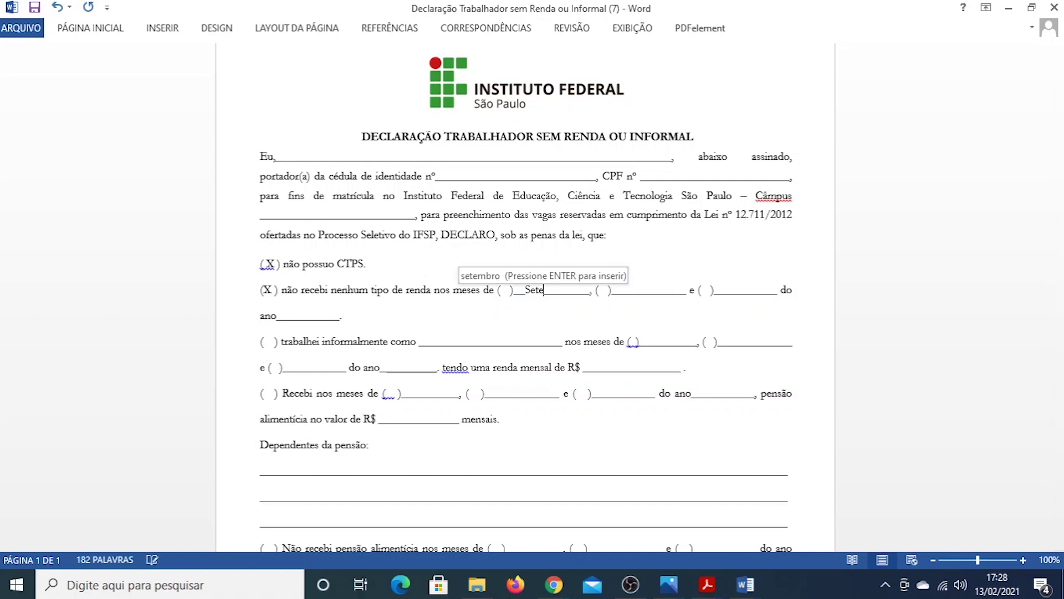
pyautogui.press('Return')
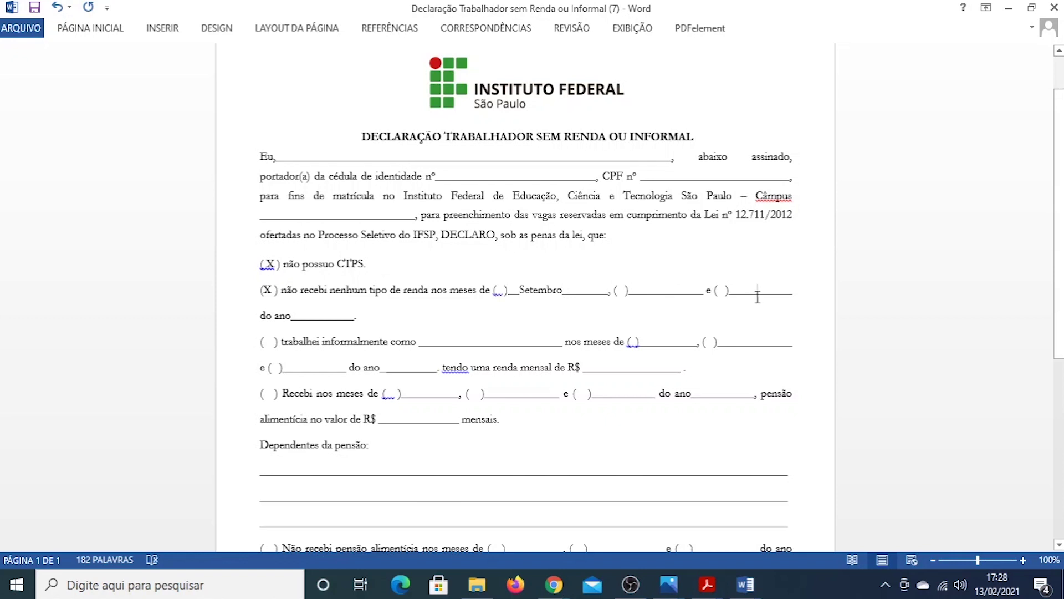
pyautogui.click(302, 313)
pyautogui.write('2020')
# Mark informal work with an X and trim the occupation text to just 'V'
pyautogui.click(270, 340)
pyautogui.write('x')
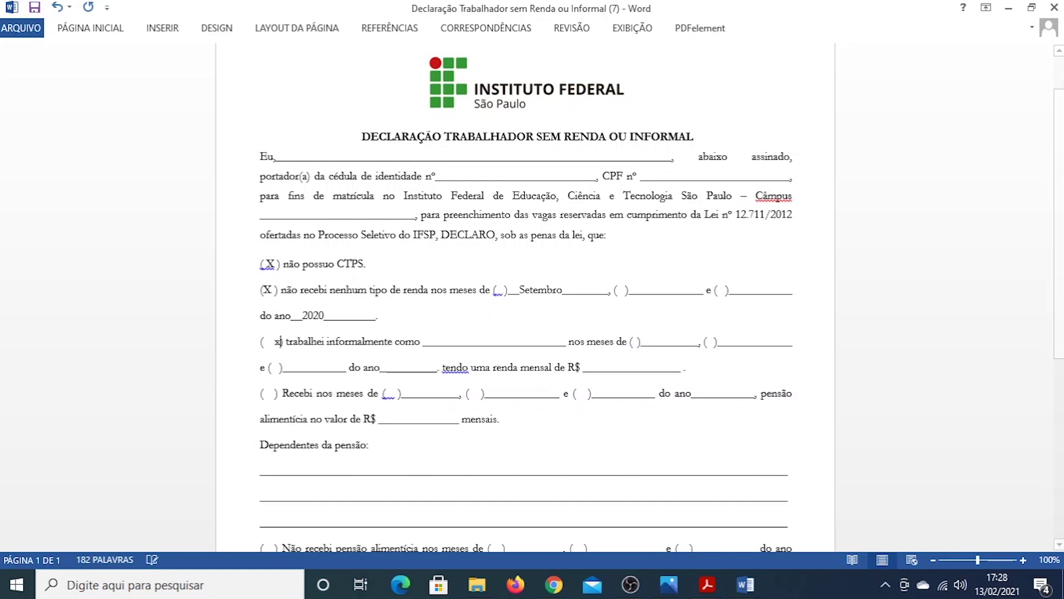
pyautogui.press('BackSpace')
pyautogui.write('X')
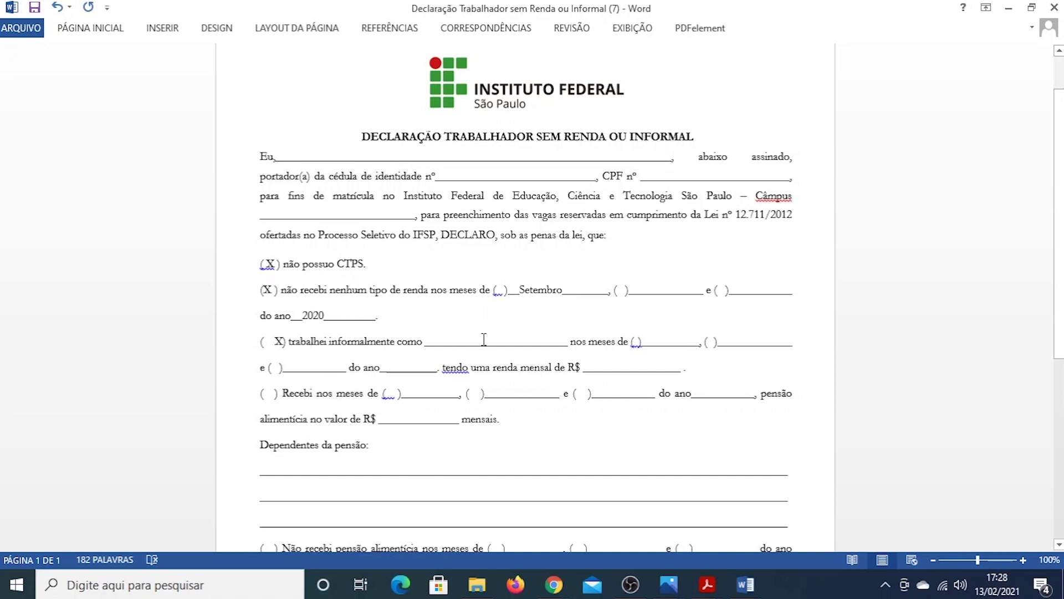
pyautogui.click(461, 341)
pyautogui.write('Venda de ')
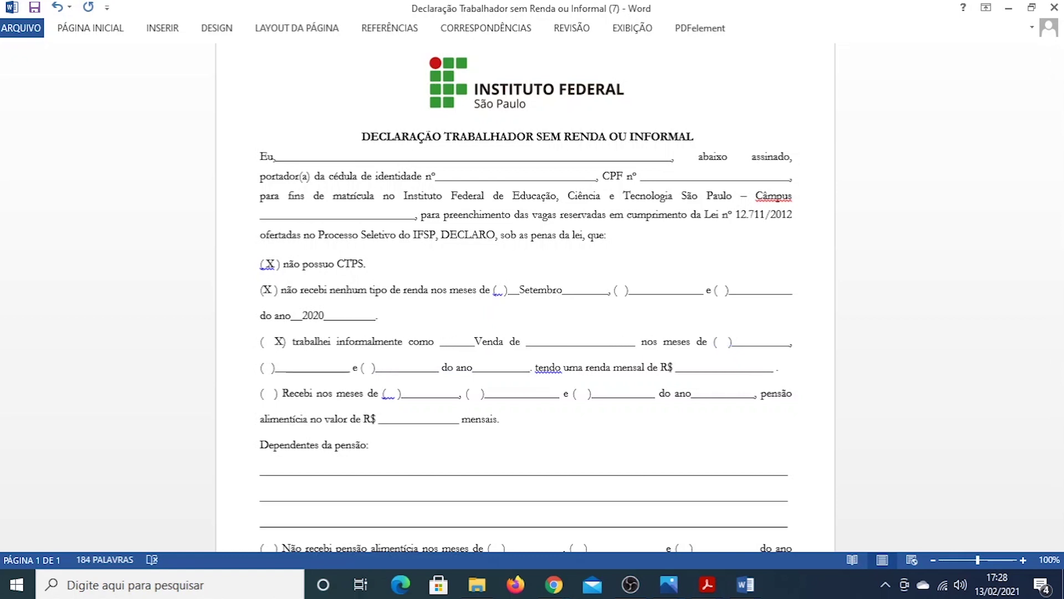
pyautogui.write('salgados')
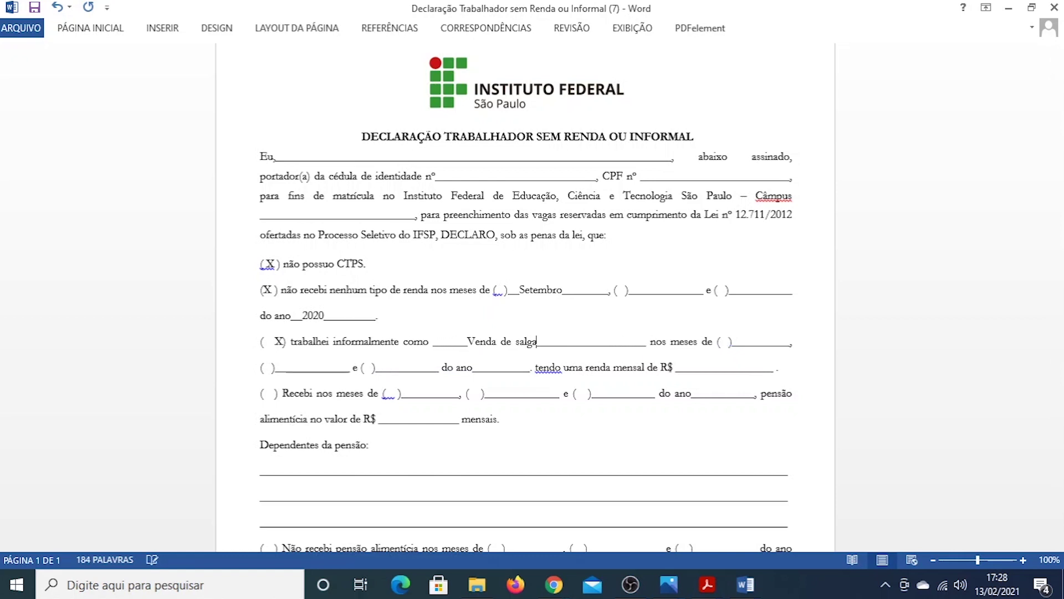
pyautogui.press('BackSpace')
pyautogui.press('BackSpace')
pyautogui.press('BackSpace')
pyautogui.press('BackSpace')
pyautogui.press('BackSpace')
pyautogui.press('BackSpace')
pyautogui.press('BackSpace')
pyautogui.press('BackSpace')
pyautogui.press('BackSpace')
pyautogui.press('BackSpace')
pyautogui.press('BackSpace')
pyautogui.press('BackSpace')
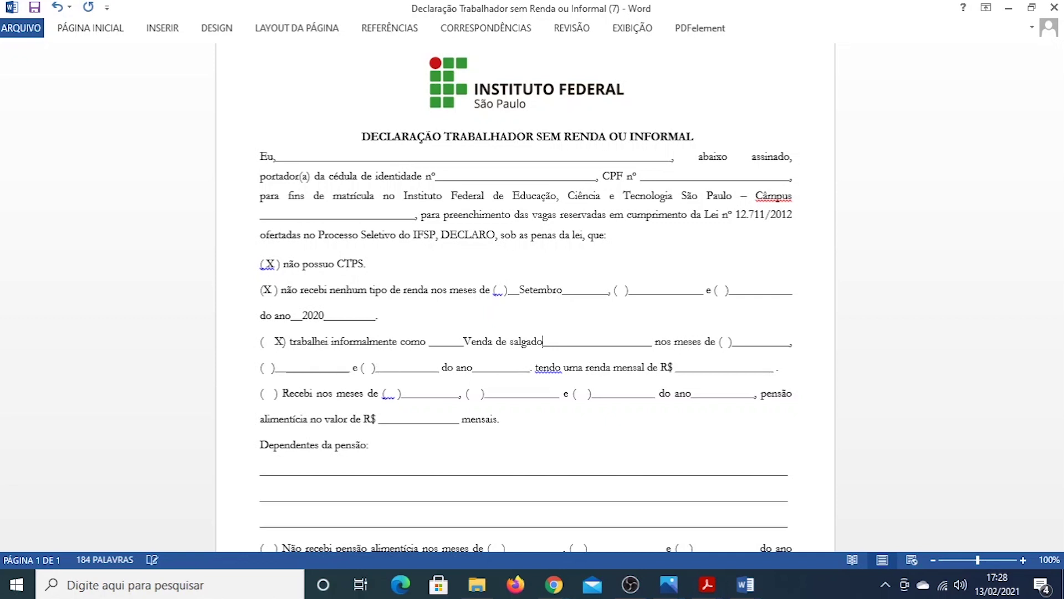
pyautogui.press('BackSpace')
pyautogui.press('BackSpace')
pyautogui.press('BackSpace')
pyautogui.press('BackSpace')
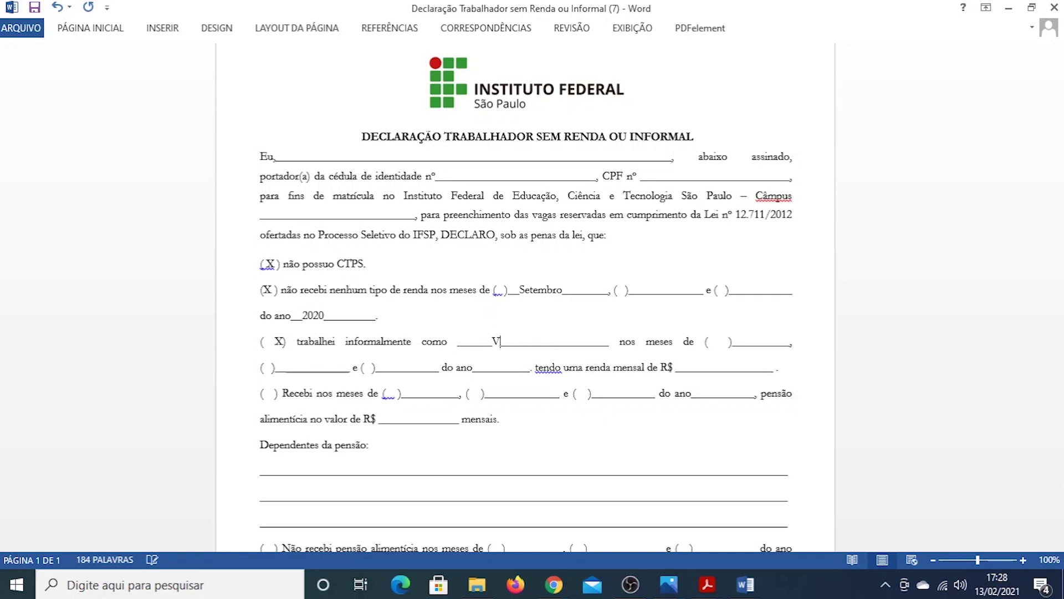
pyautogui.click(718, 342)
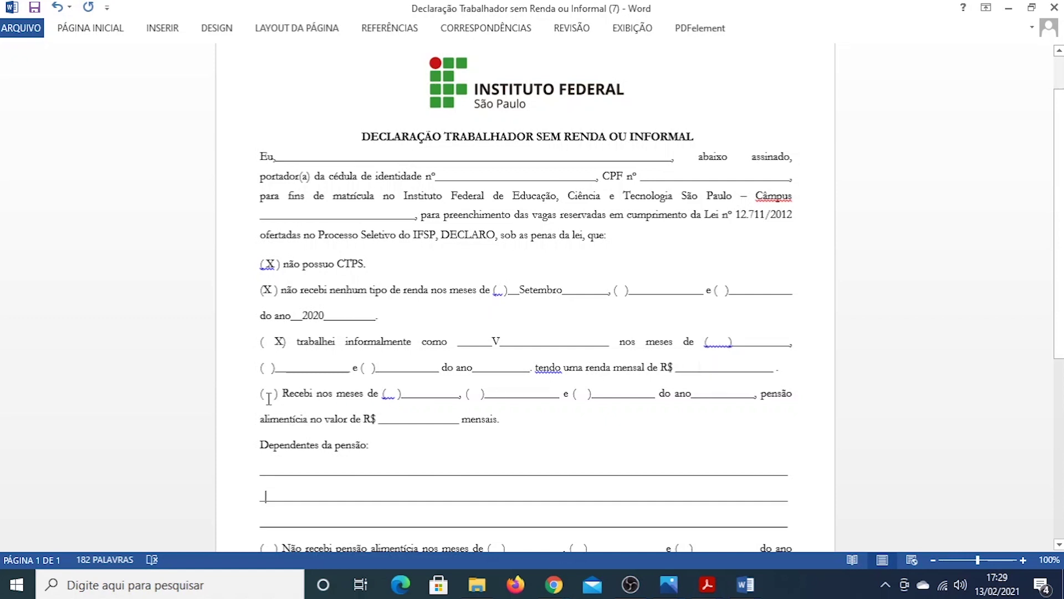
pyautogui.scroll(-3, 268, 398)
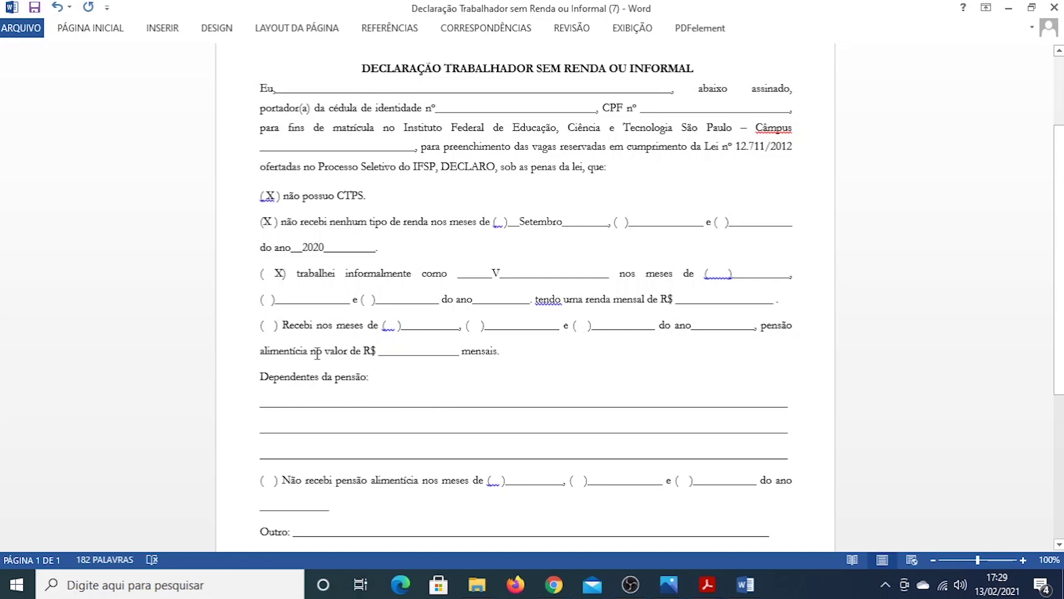
pyautogui.click(405, 351)
pyautogui.scroll(-6, 409, 381)
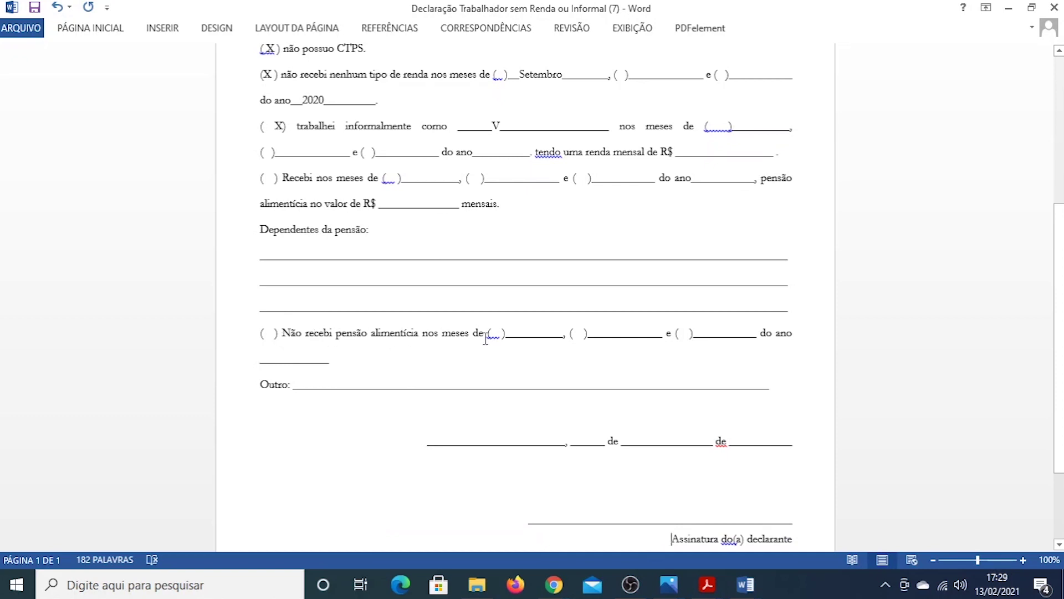
pyautogui.scroll(-1, 429, 366)
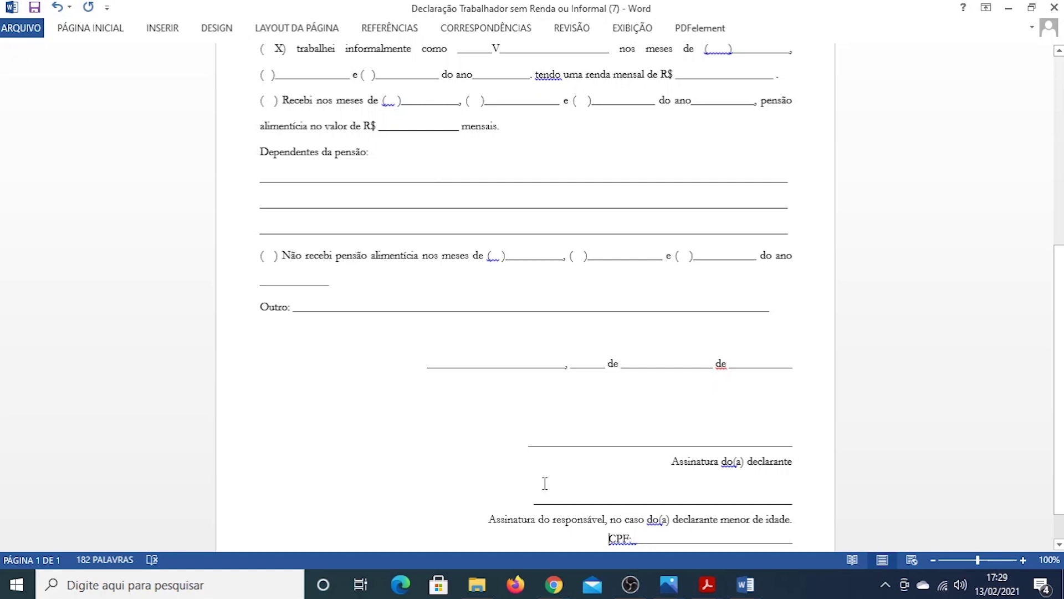
pyautogui.hotkey('ctrl', 'Home')
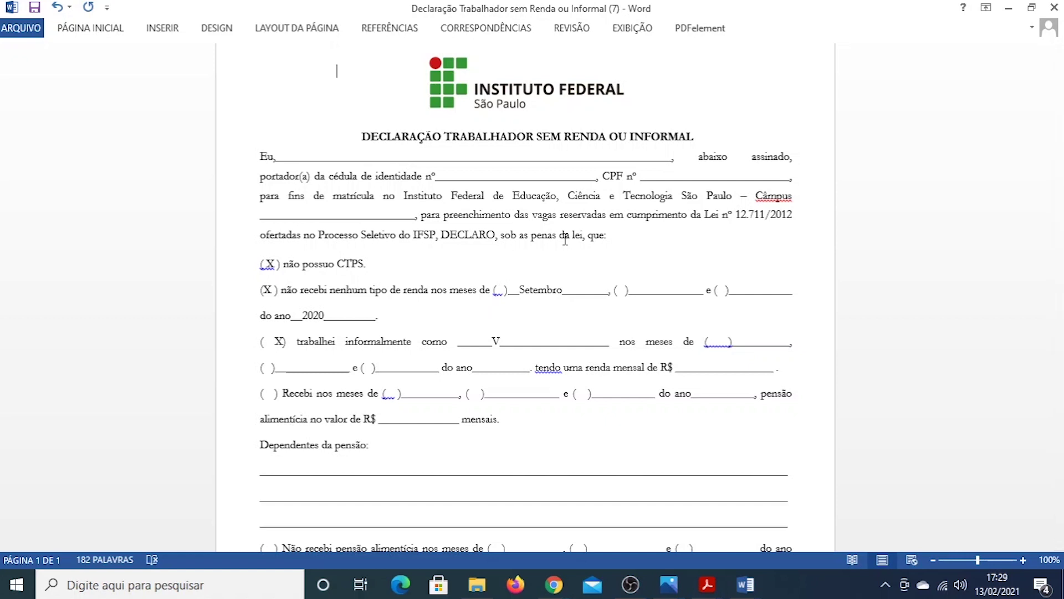
pyautogui.scroll(-5, 566, 239)
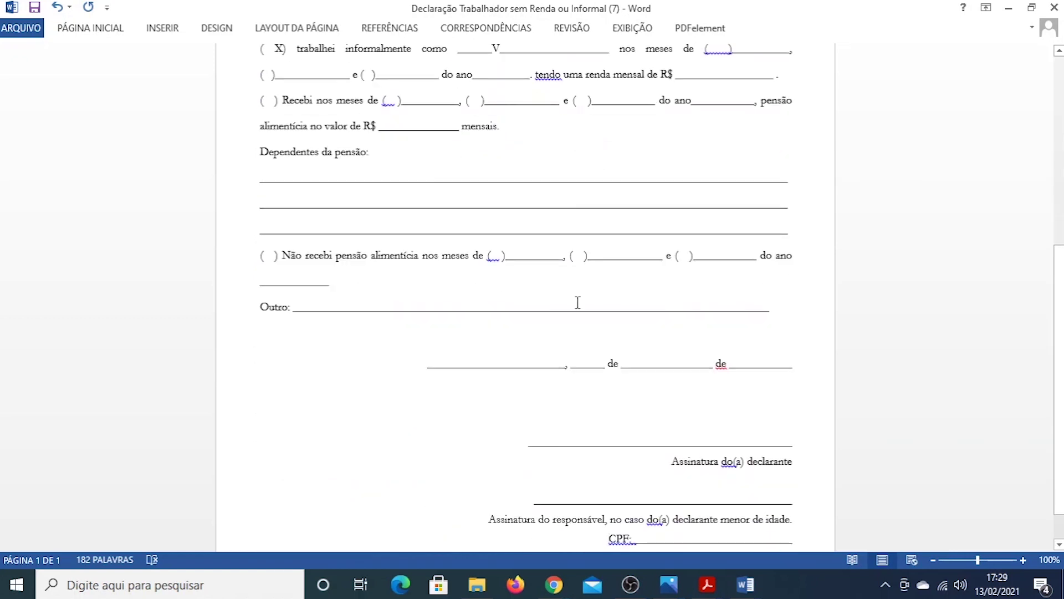
# Close the declaration with Não Salvar and minimize the remaining Word window
pyautogui.click(1055, 7)
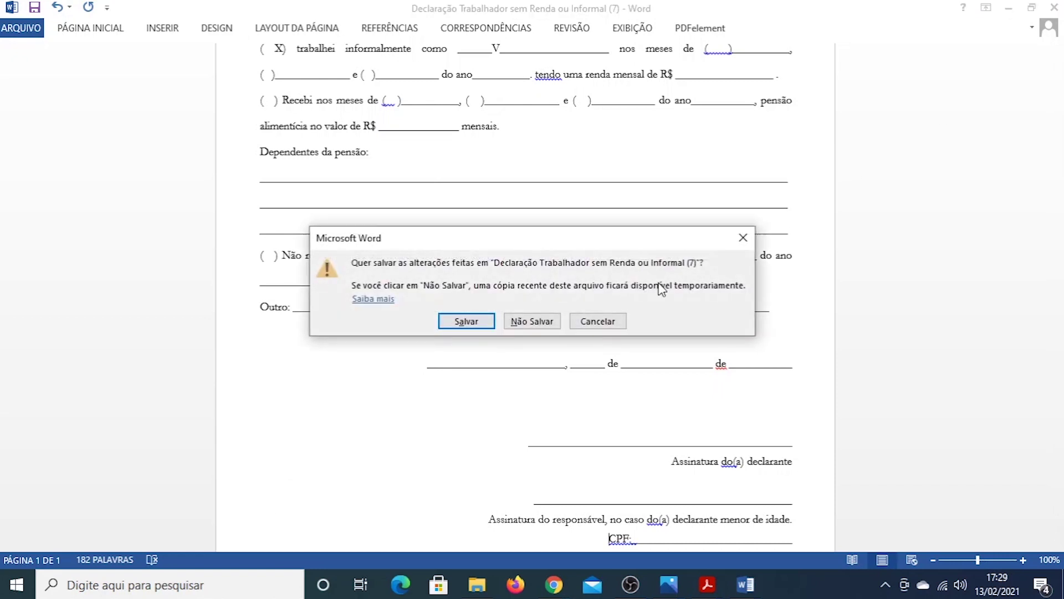
pyautogui.click(525, 328)
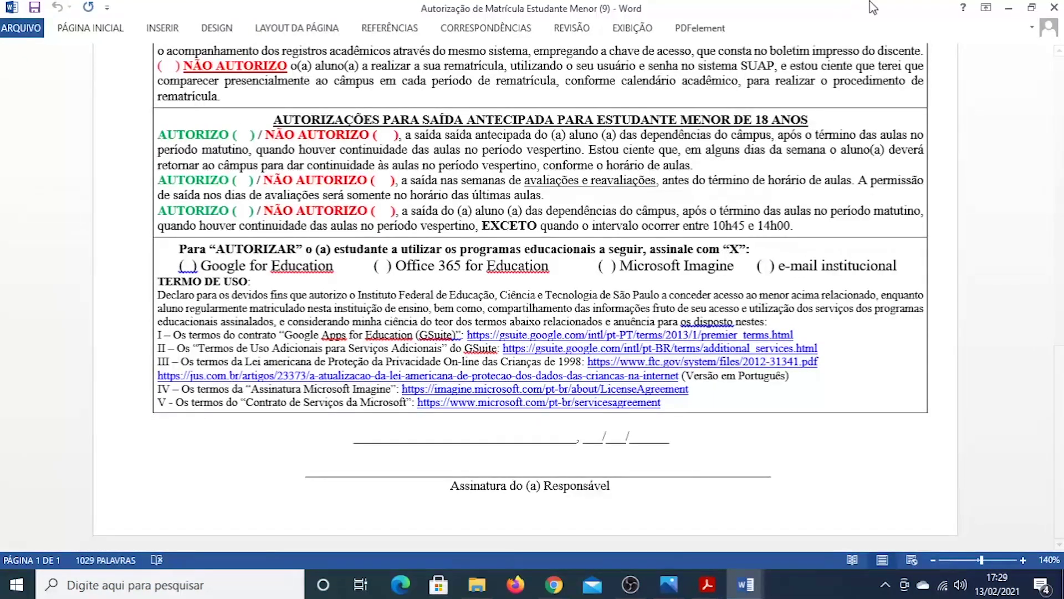
pyautogui.click(1002, 8)
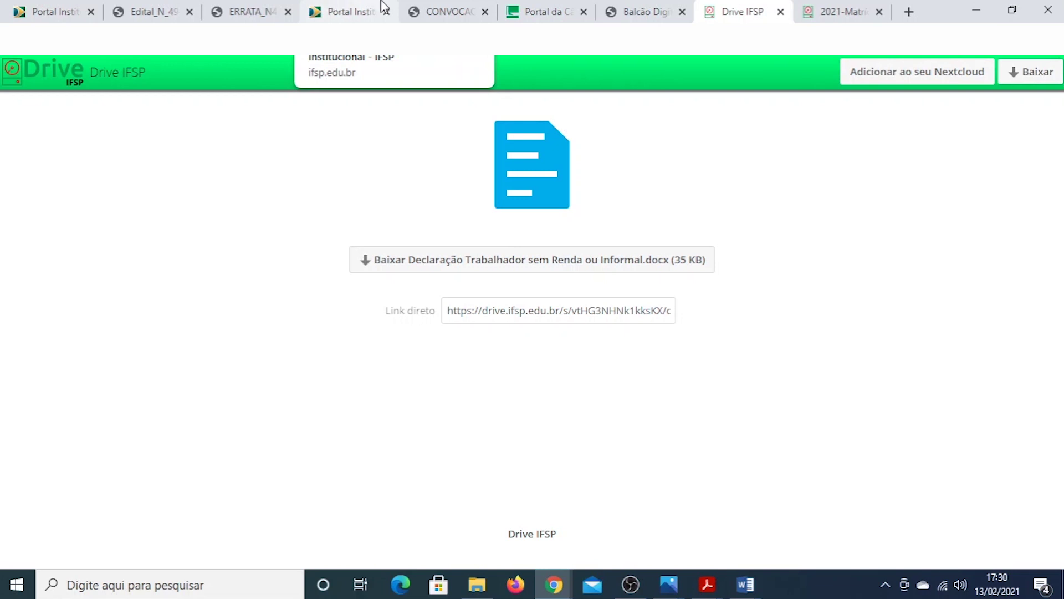
# Return to the Balcão Digital form tab and scroll to the Dados do Membro 2 section
pyautogui.click(643, 11)
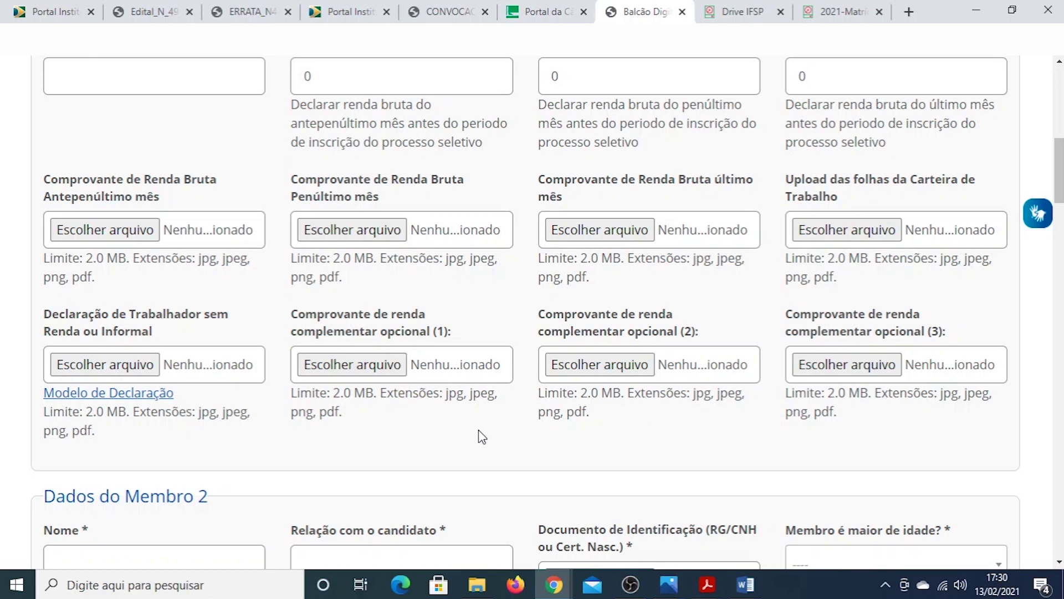
pyautogui.scroll(-1, 478, 430)
pyautogui.scroll(1, 478, 430)
pyautogui.scroll(-4, 413, 455)
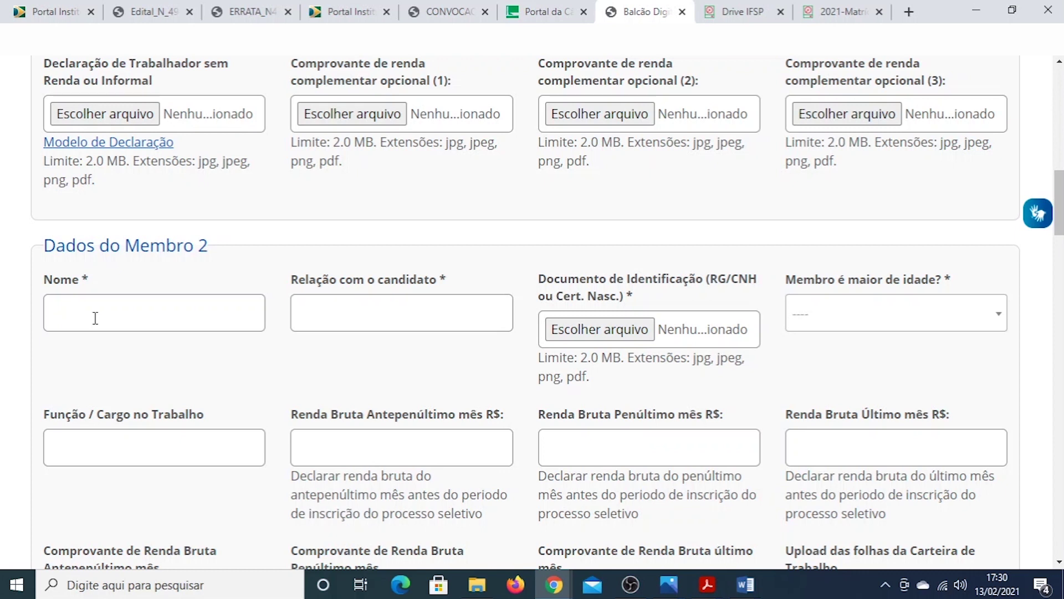
# Enter Member 2's name, relation Pai, and attach brasão.PNG as the identification document
pyautogui.click(95, 318)
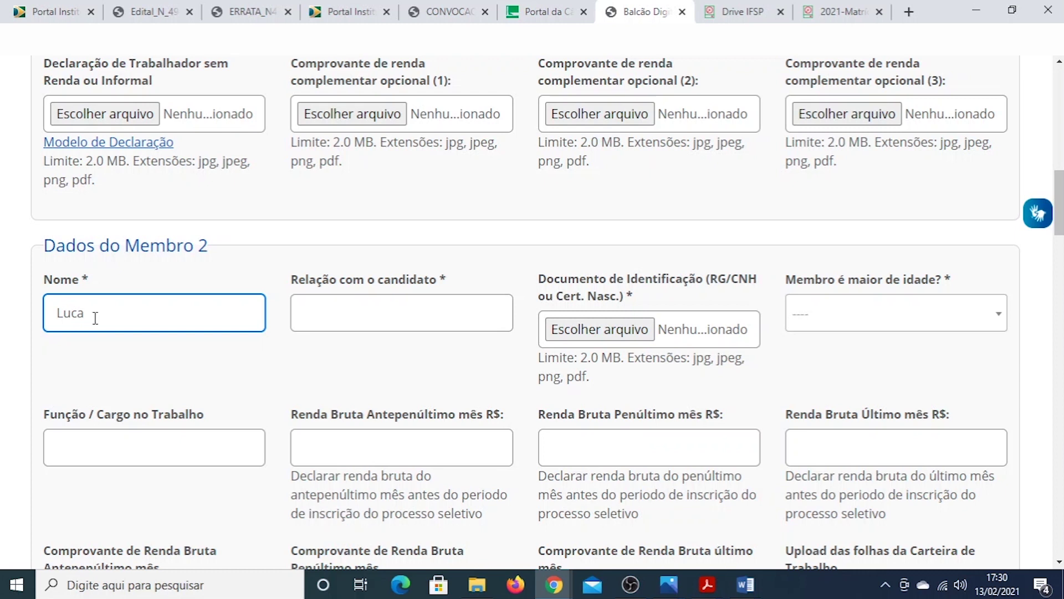
pyautogui.click(355, 314)
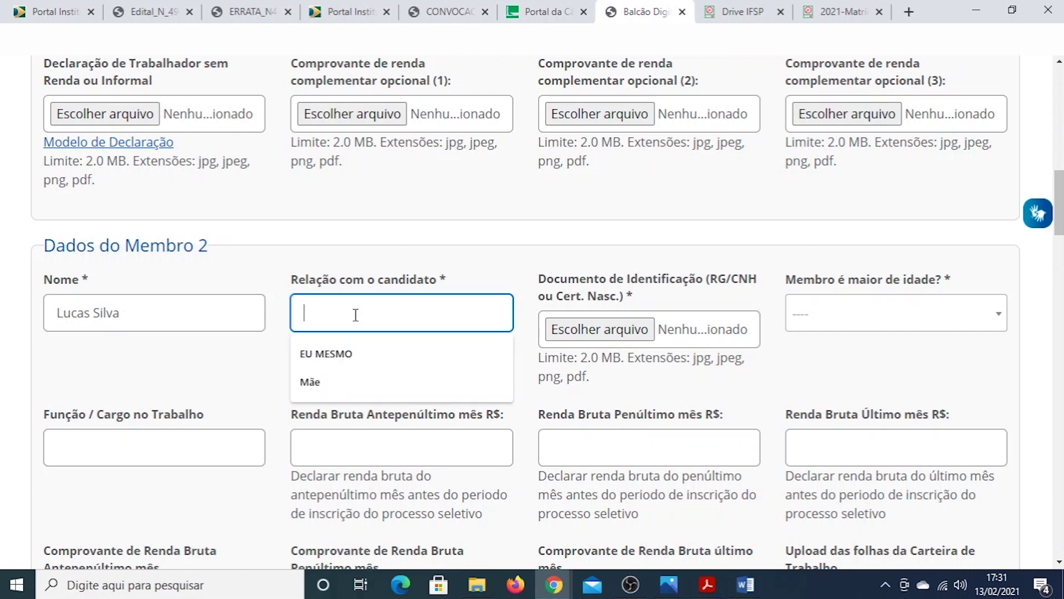
pyautogui.write('Pai')
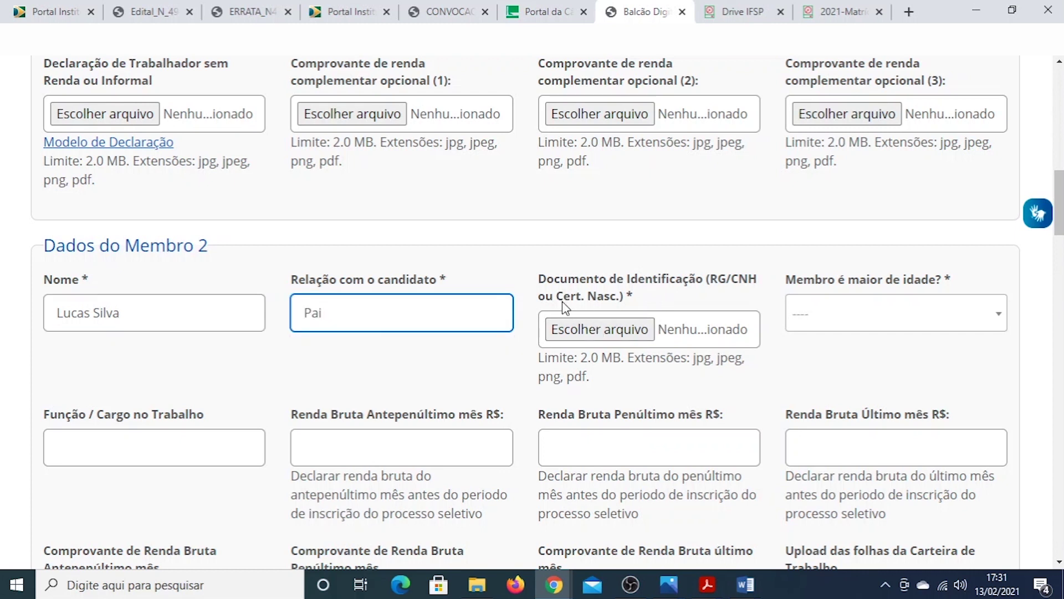
pyautogui.click(596, 326)
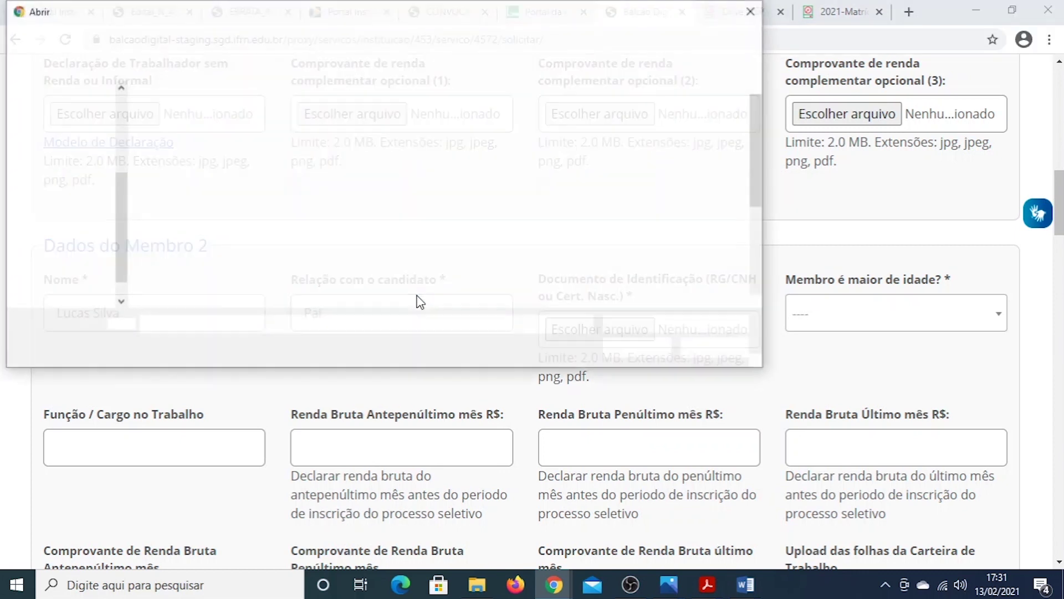
pyautogui.press('Escape')
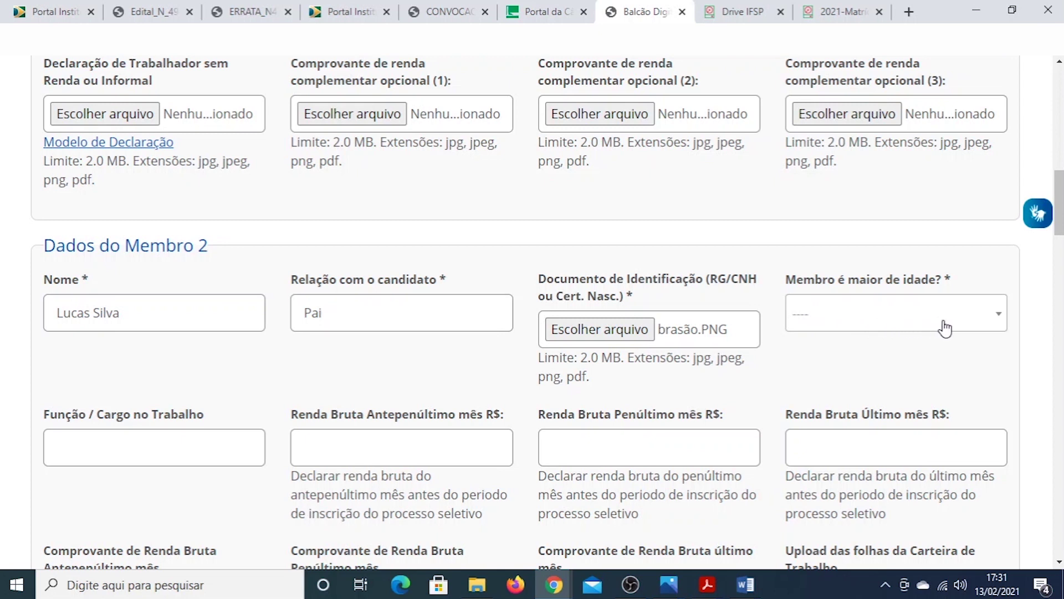
pyautogui.click(891, 324)
# Mark Member 2 as an adult (Sim) with Função / Cargo Professor
pyautogui.click(826, 386)
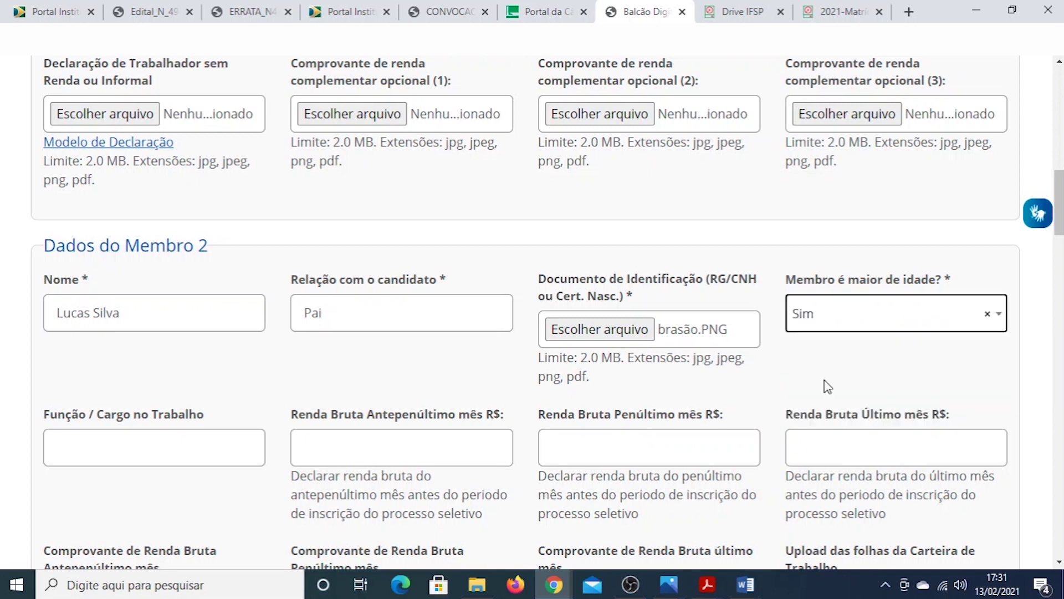
pyautogui.scroll(-1, 218, 365)
pyautogui.click(151, 379)
pyautogui.write('Professor')
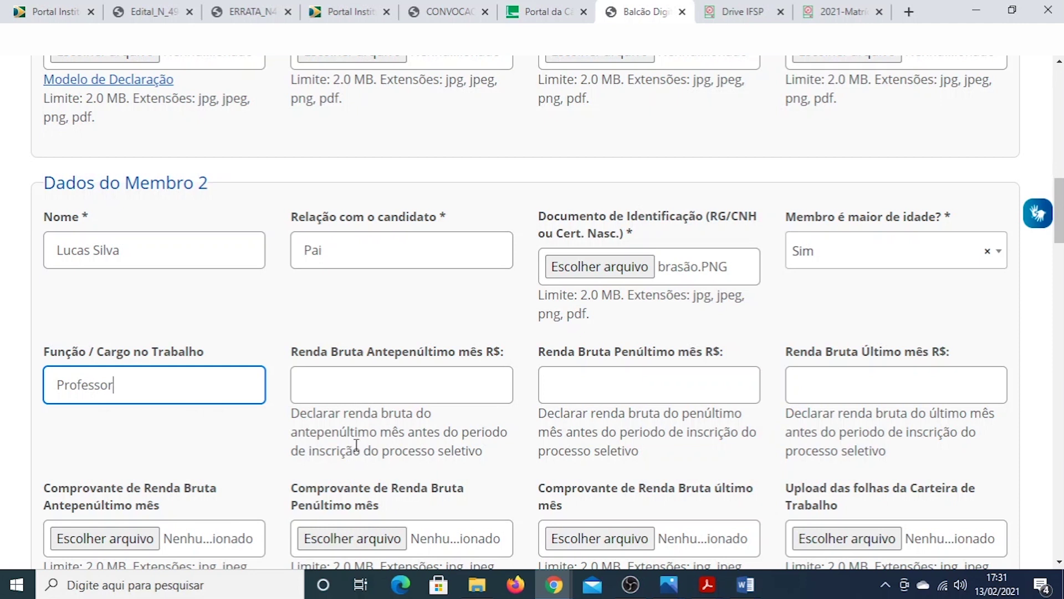
# Enter 2000 as Member 2's gross income for the antepenultimate and penultimate months
pyautogui.click(354, 383)
pyautogui.write('Setembro')
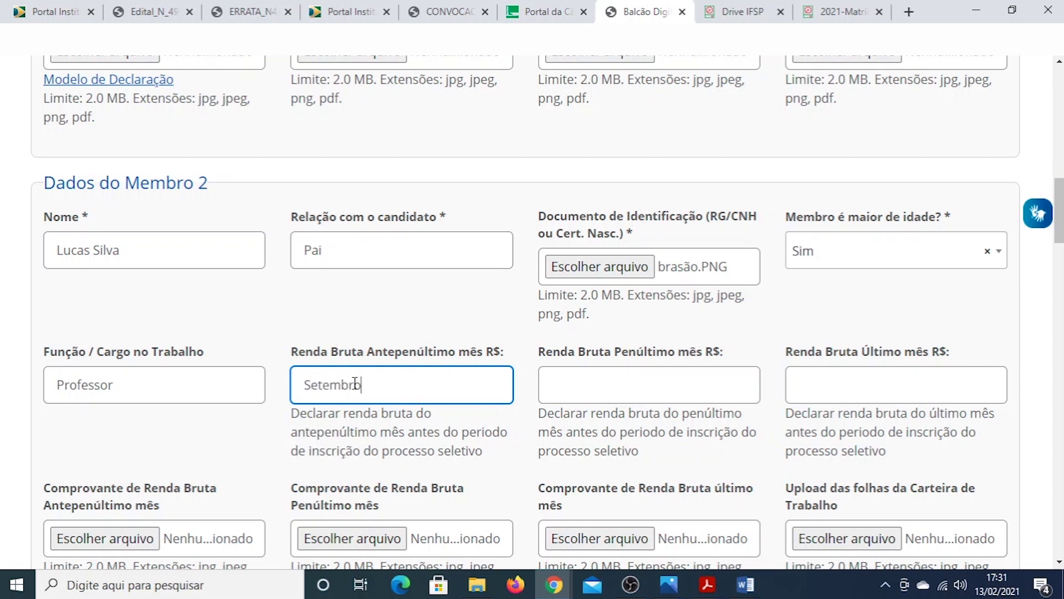
pyautogui.click(590, 392)
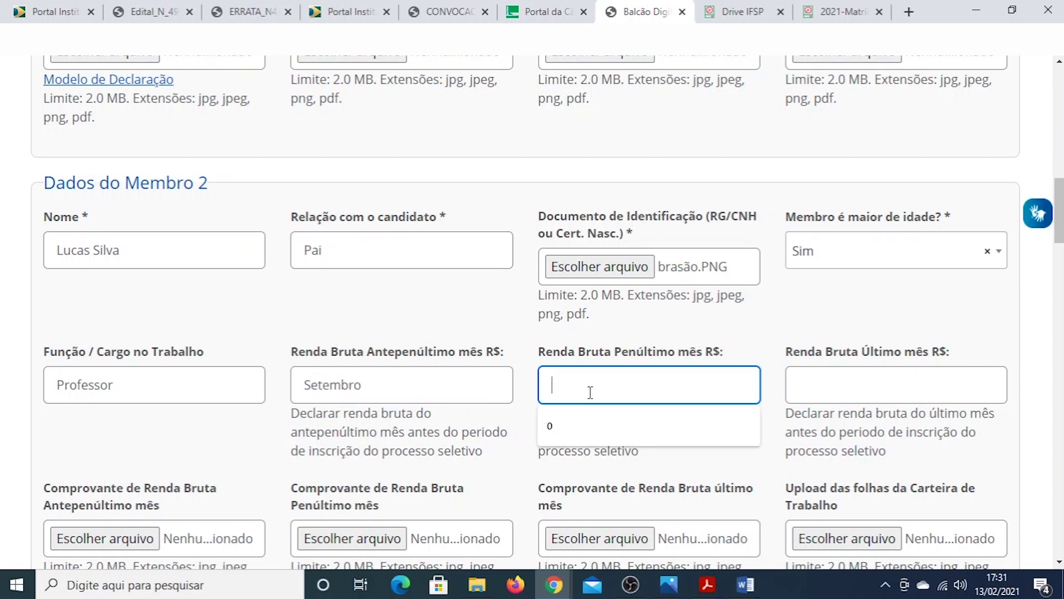
pyautogui.click(388, 387)
pyautogui.press('BackSpace')
pyautogui.press('BackSpace')
pyautogui.press('BackSpace')
pyautogui.press('BackSpace')
pyautogui.press('BackSpace')
pyautogui.press('BackSpace')
pyautogui.press('BackSpace')
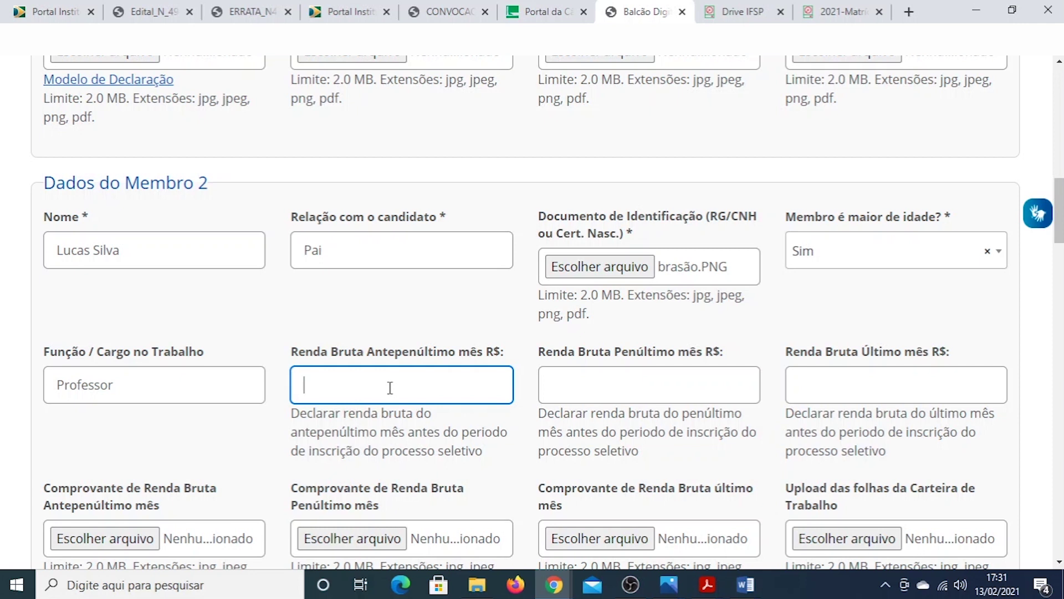
pyautogui.write('2000')
pyautogui.click(594, 388)
pyautogui.write('2')
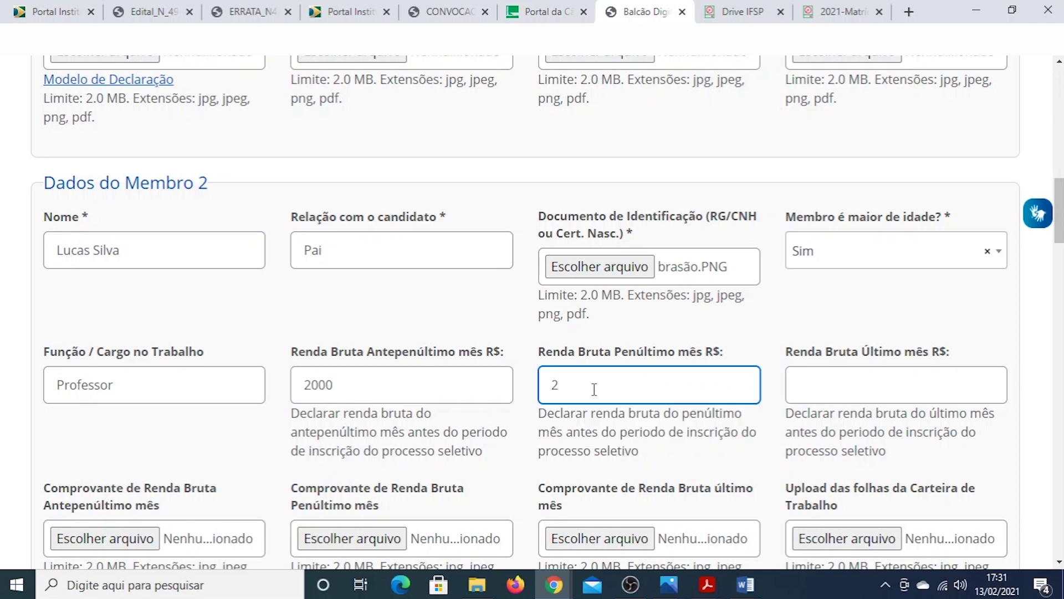
pyautogui.write('000')
pyautogui.click(834, 388)
pyautogui.write('2000')
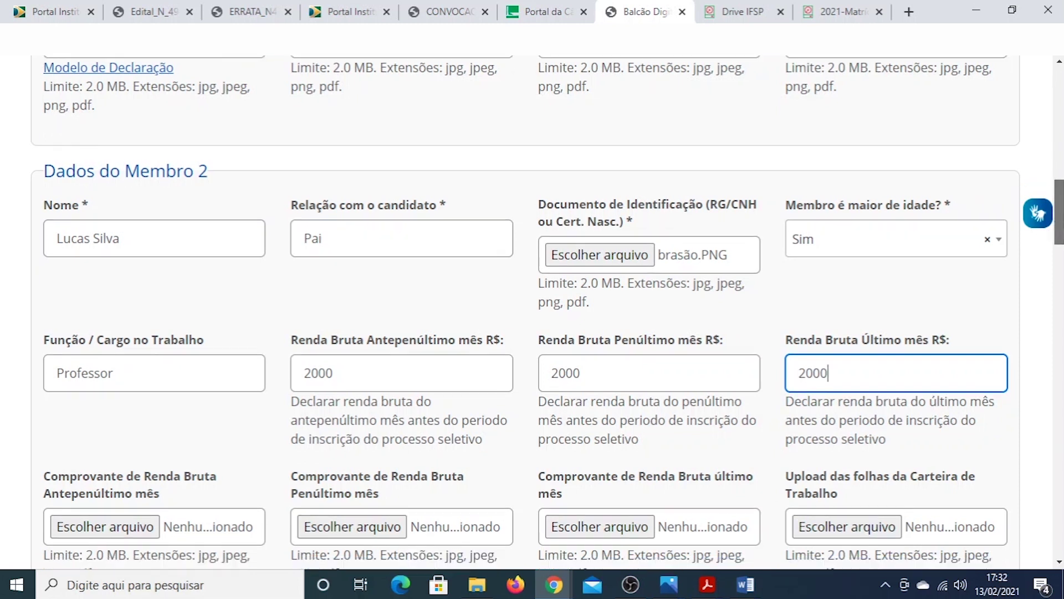
pyautogui.scroll(-4, 1053, 229)
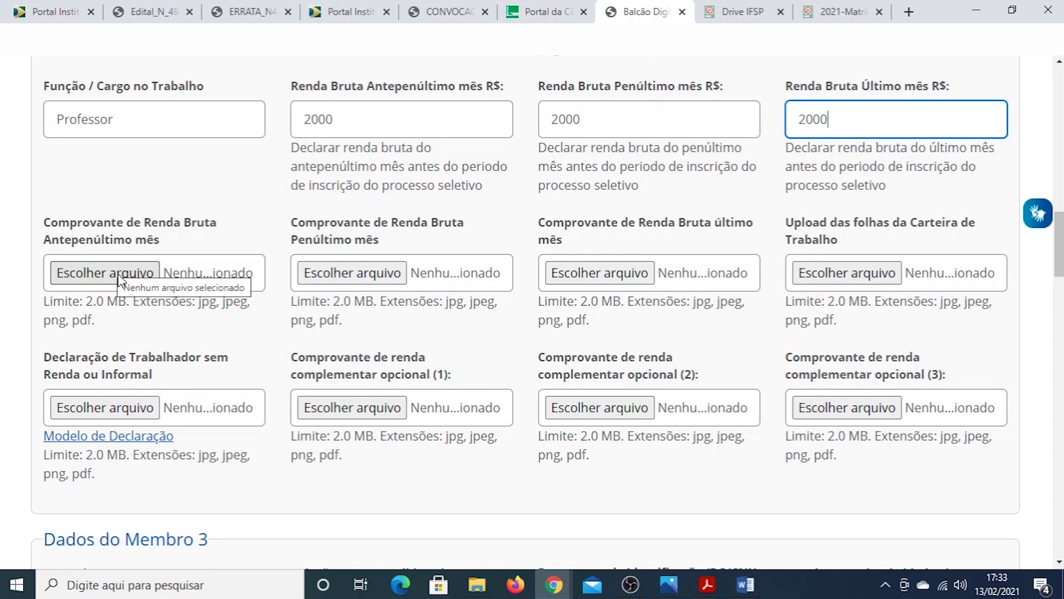
# Attach brasão.PNG to each of Member 2's three Comprovante de Renda Bruta fields
pyautogui.click(121, 277)
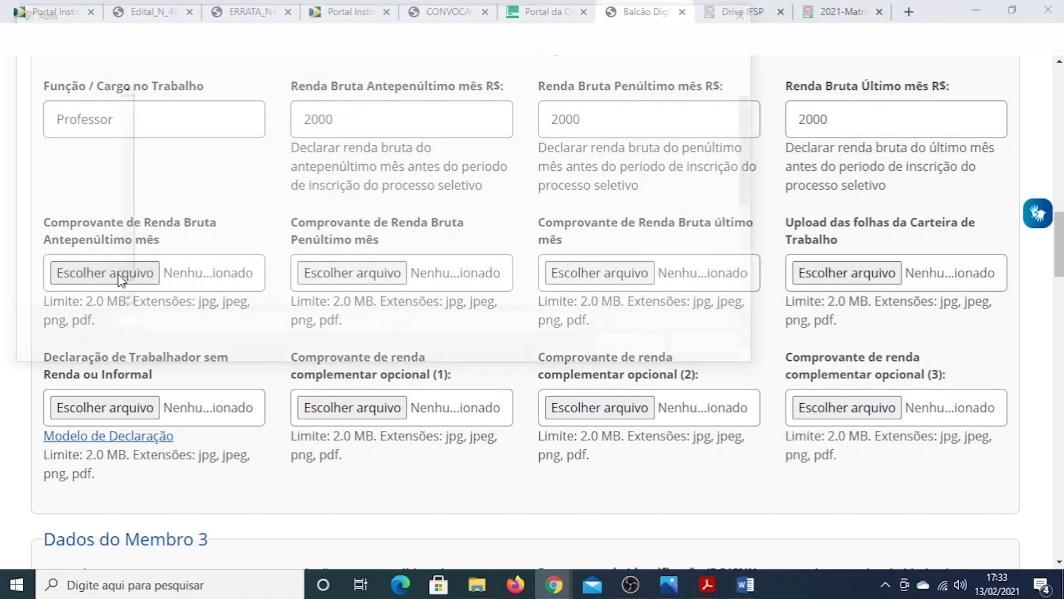
pyautogui.doubleClick(178, 214)
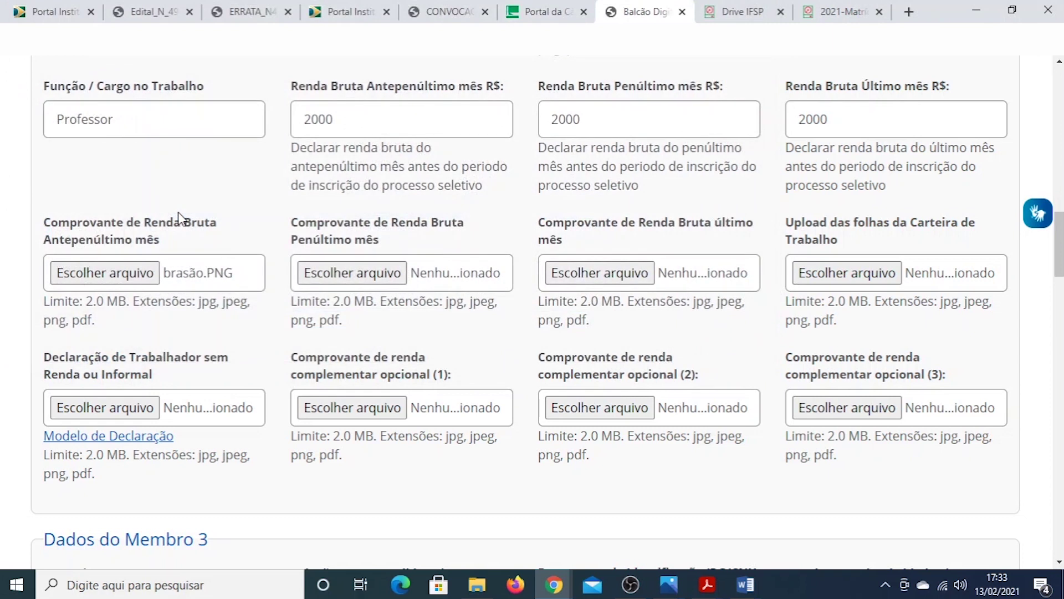
pyautogui.click(332, 275)
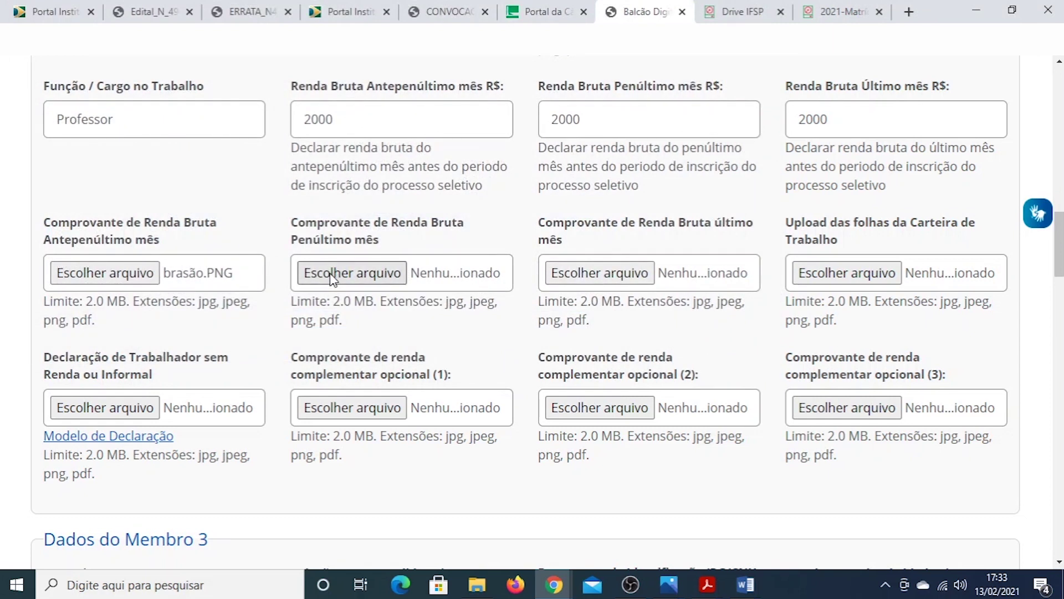
pyautogui.doubleClick(179, 211)
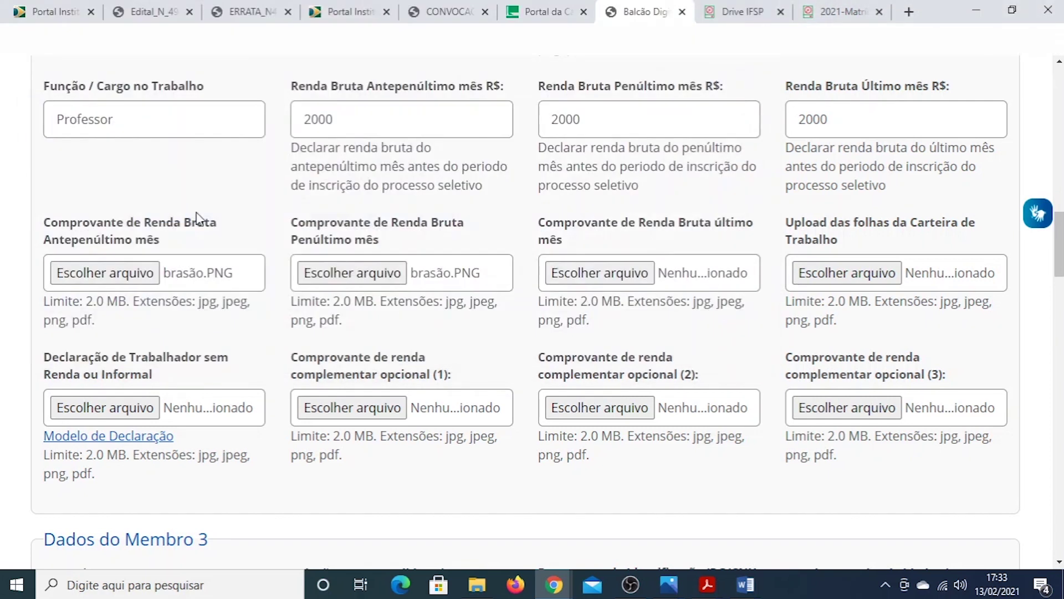
pyautogui.click(587, 270)
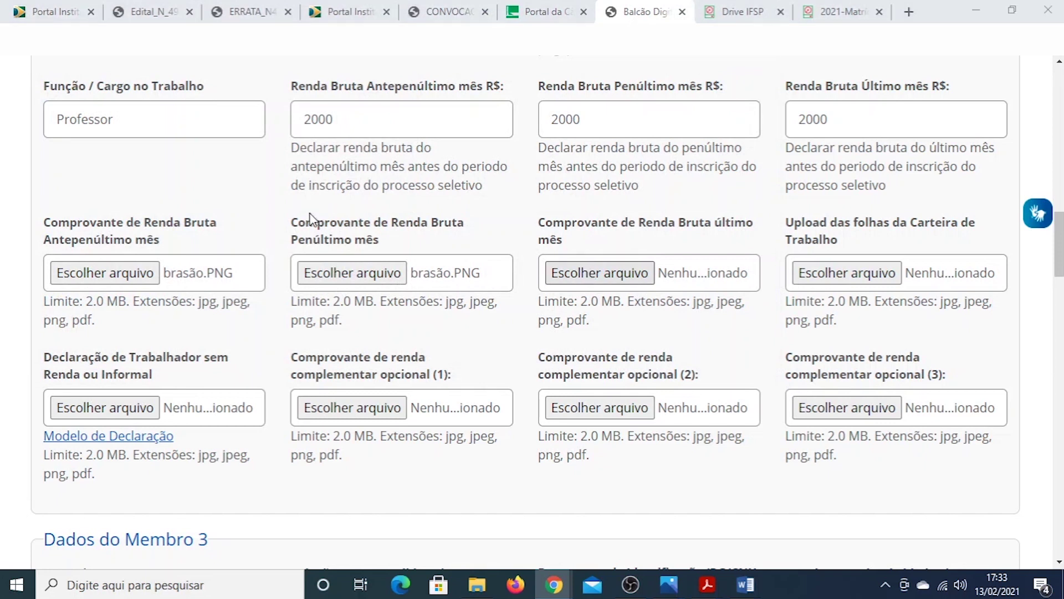
pyautogui.doubleClick(180, 210)
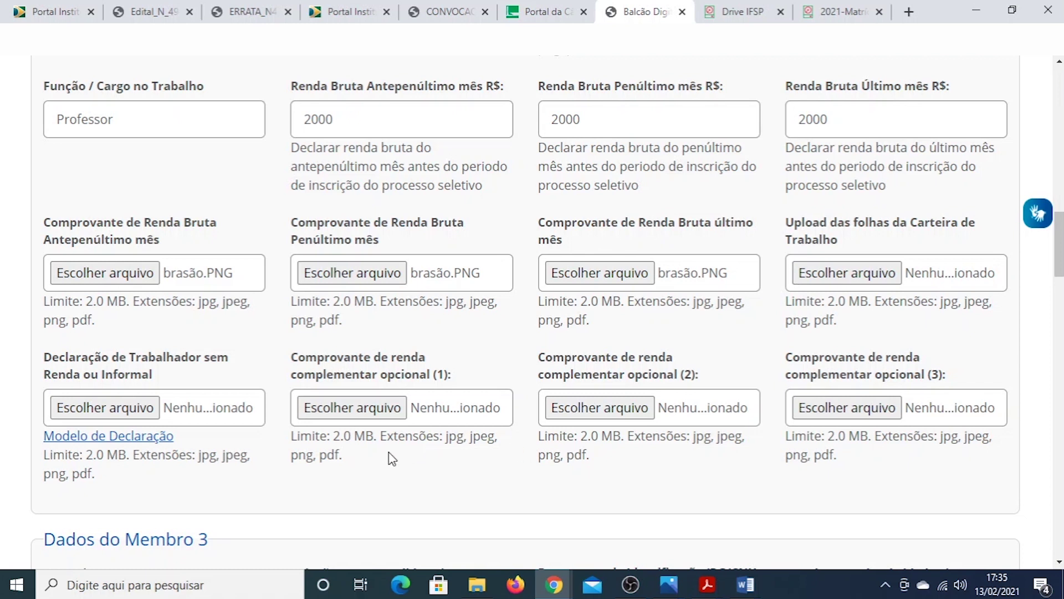
# Enter member 3's full name and relation Mãe
pyautogui.scroll(-3, 392, 459)
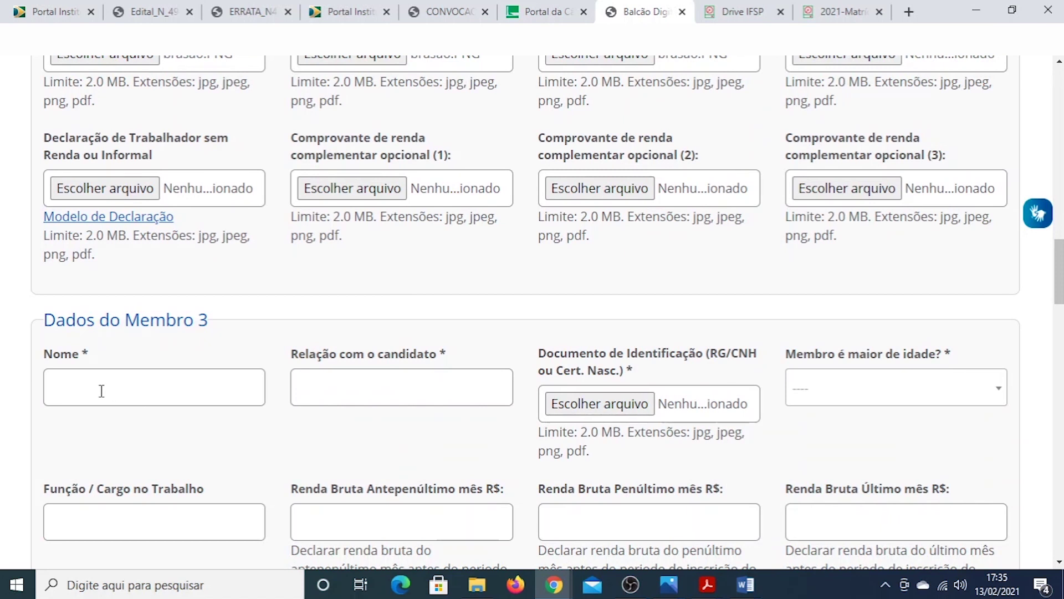
pyautogui.click(101, 391)
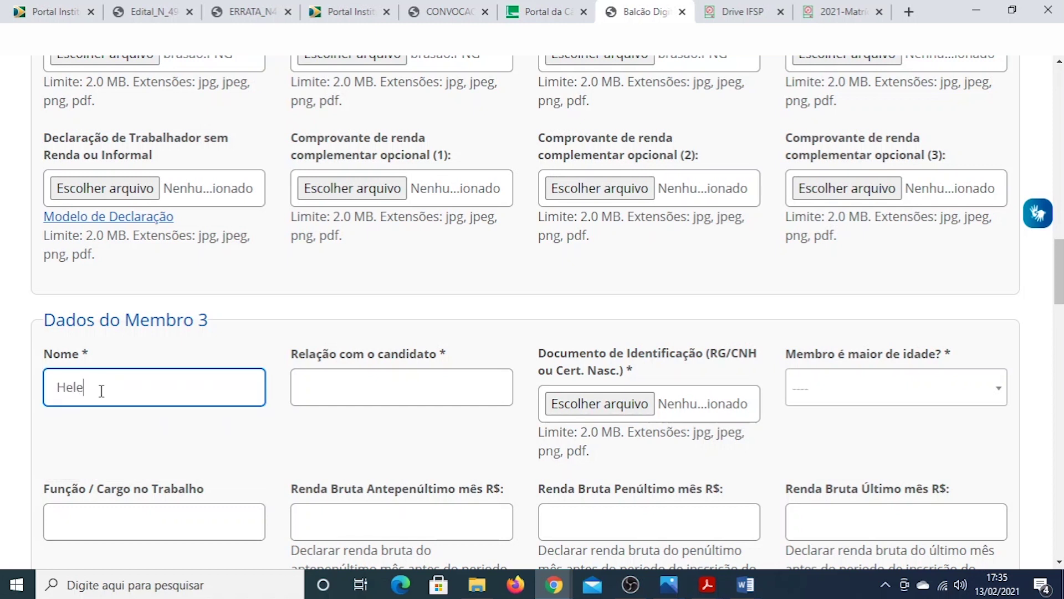
pyautogui.click(371, 392)
pyautogui.write('Mãe')
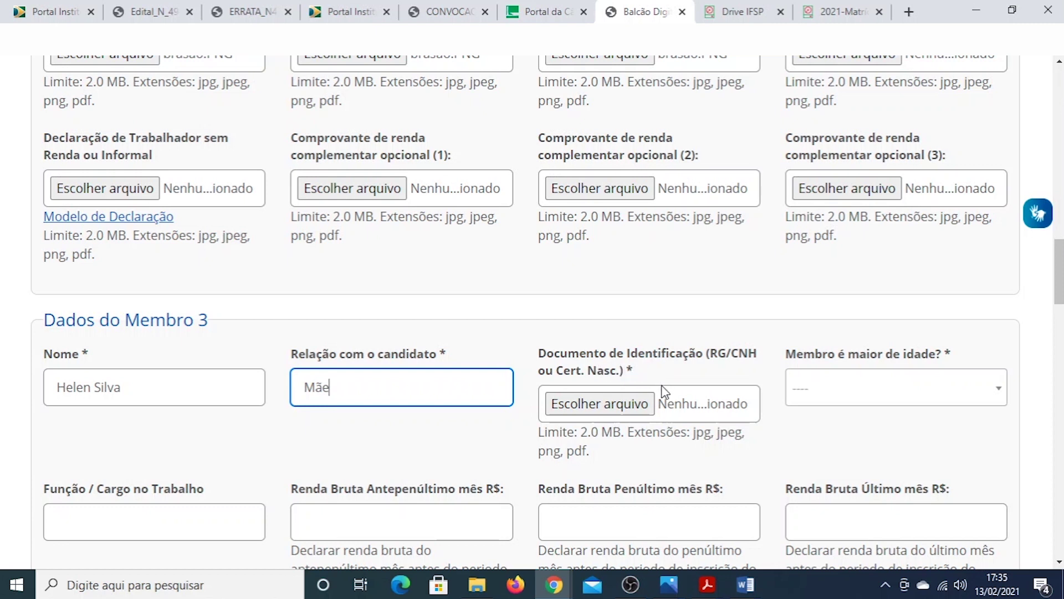
# Attach brasão.PNG as member 3's identification document and answer Sim to adult status
pyautogui.click(601, 406)
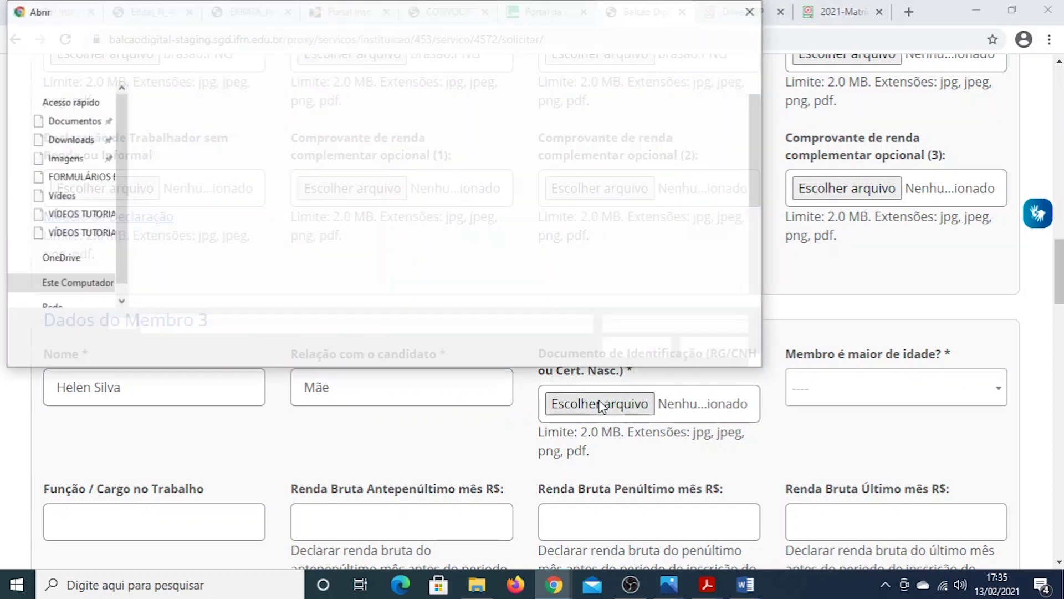
pyautogui.doubleClick(188, 216)
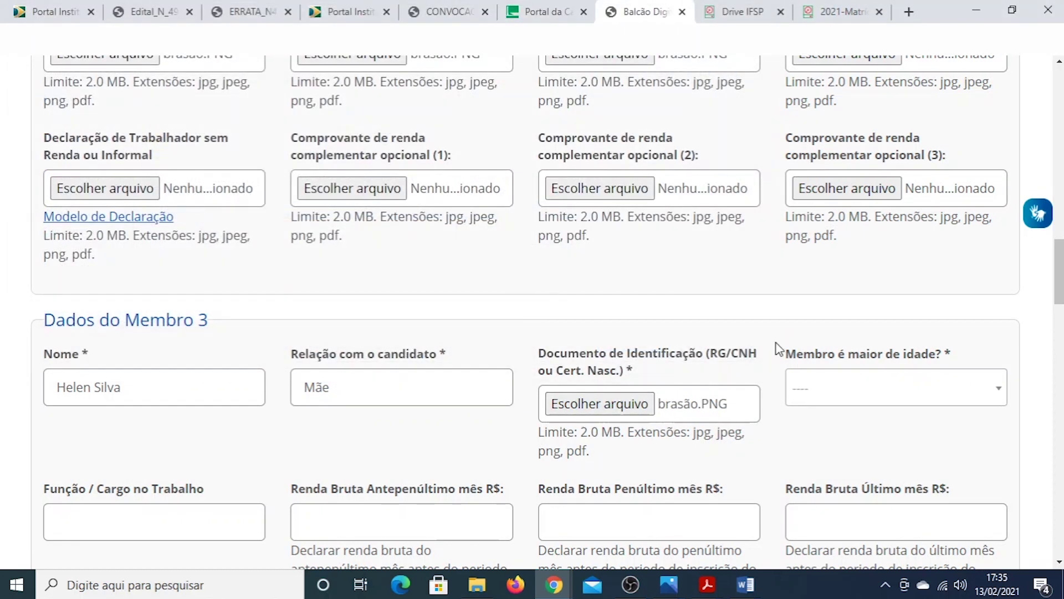
pyautogui.click(870, 395)
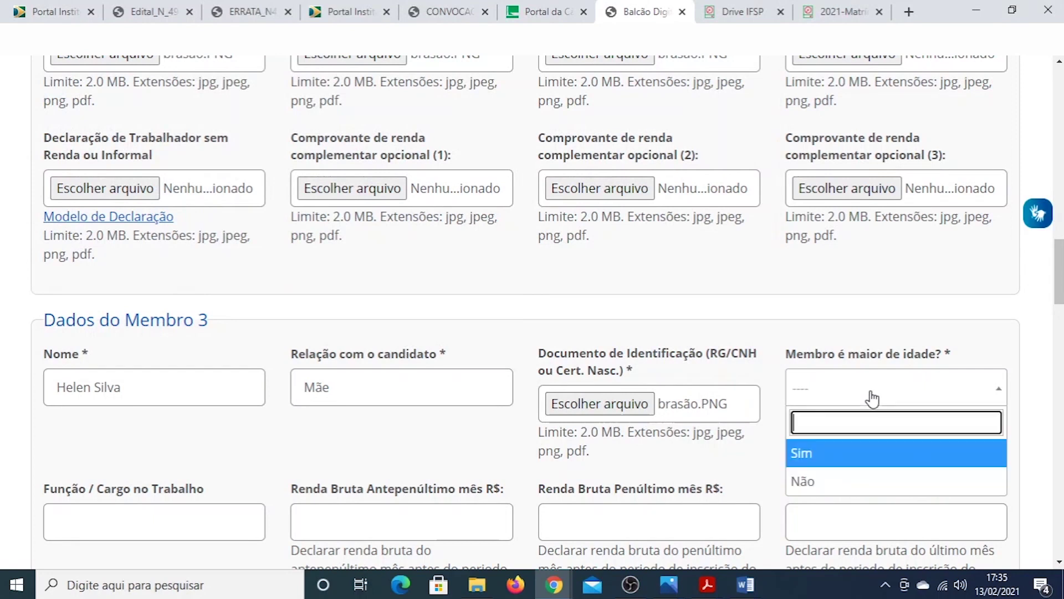
pyautogui.click(837, 454)
pyautogui.scroll(-2, 1034, 413)
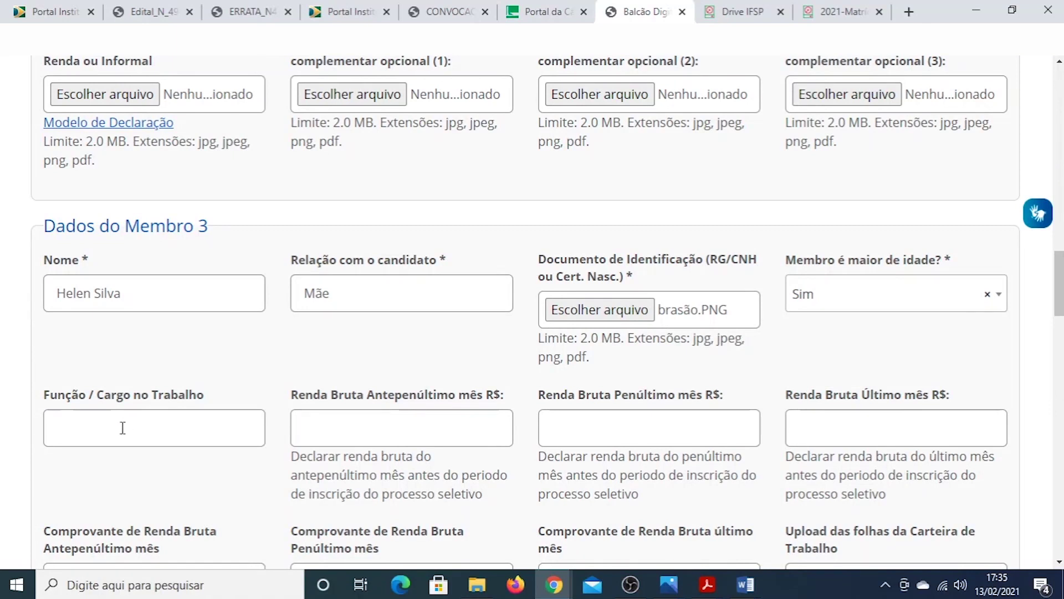
# Enter Professora as member 3's job and 1000 for the antepenultimate, penultimate and last month incomes
pyautogui.click(122, 428)
pyautogui.write('Pro')
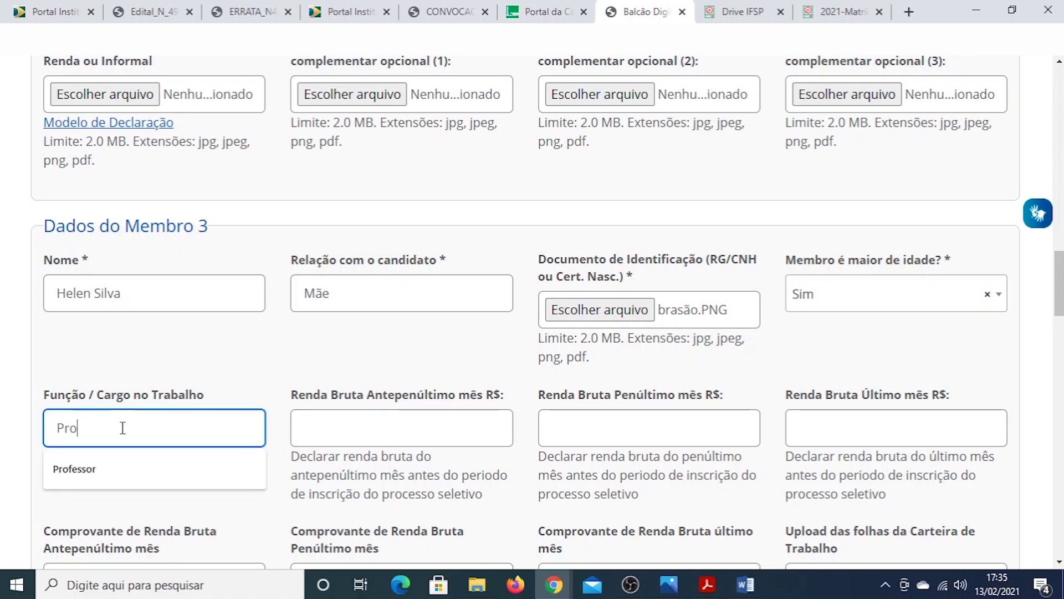
pyautogui.write('fessora')
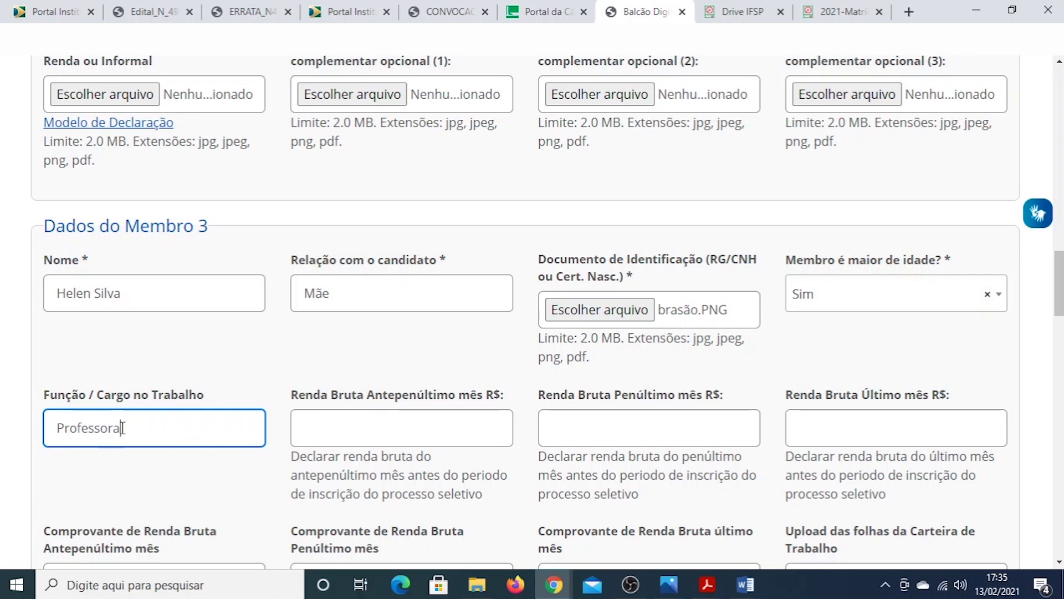
pyautogui.click(341, 427)
pyautogui.write('1000')
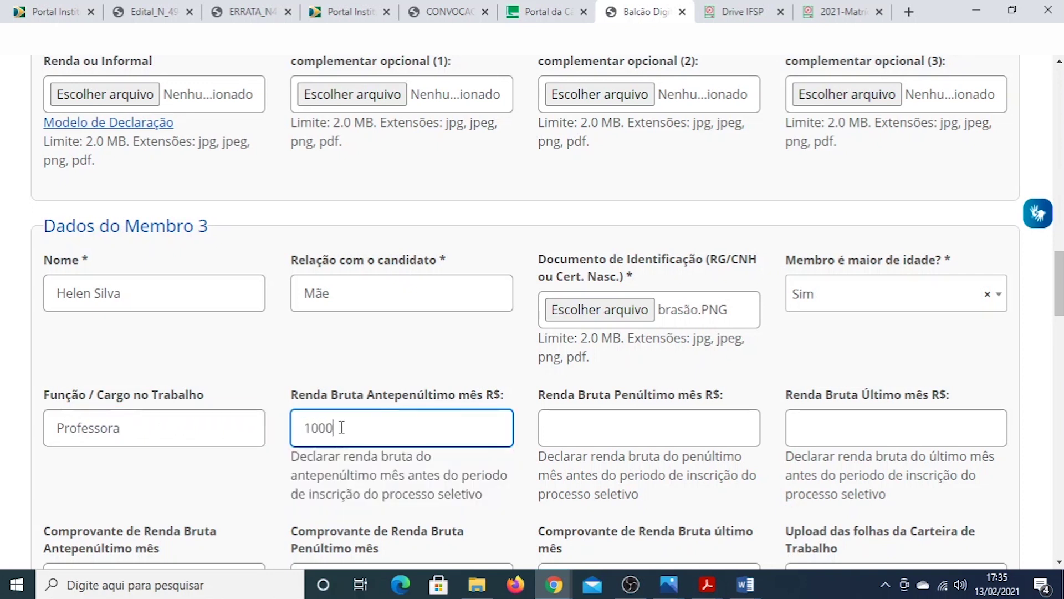
pyautogui.click(608, 434)
pyautogui.write('1000')
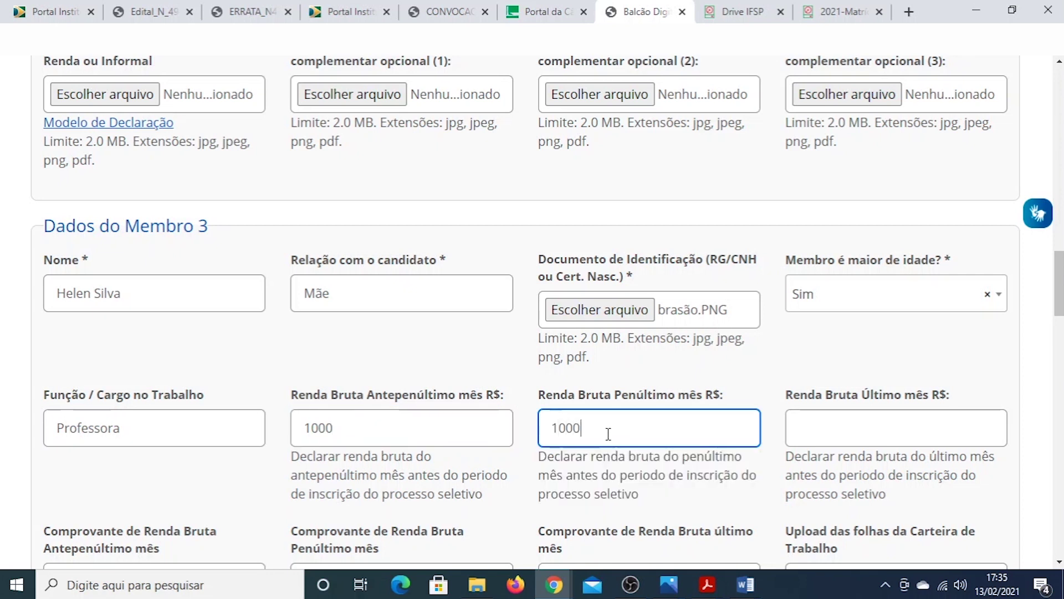
pyautogui.click(841, 438)
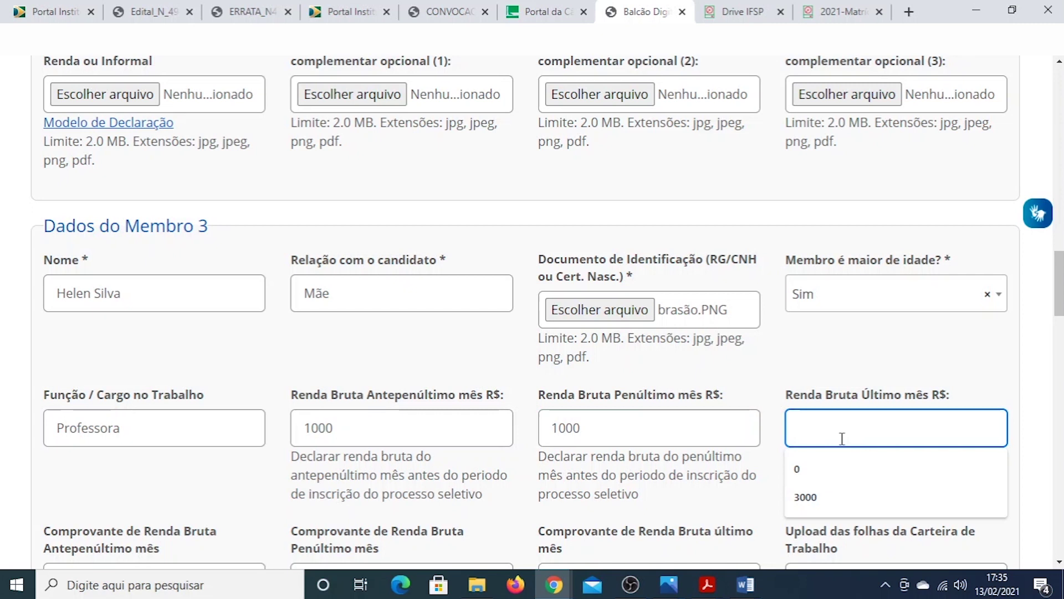
pyautogui.write('1000')
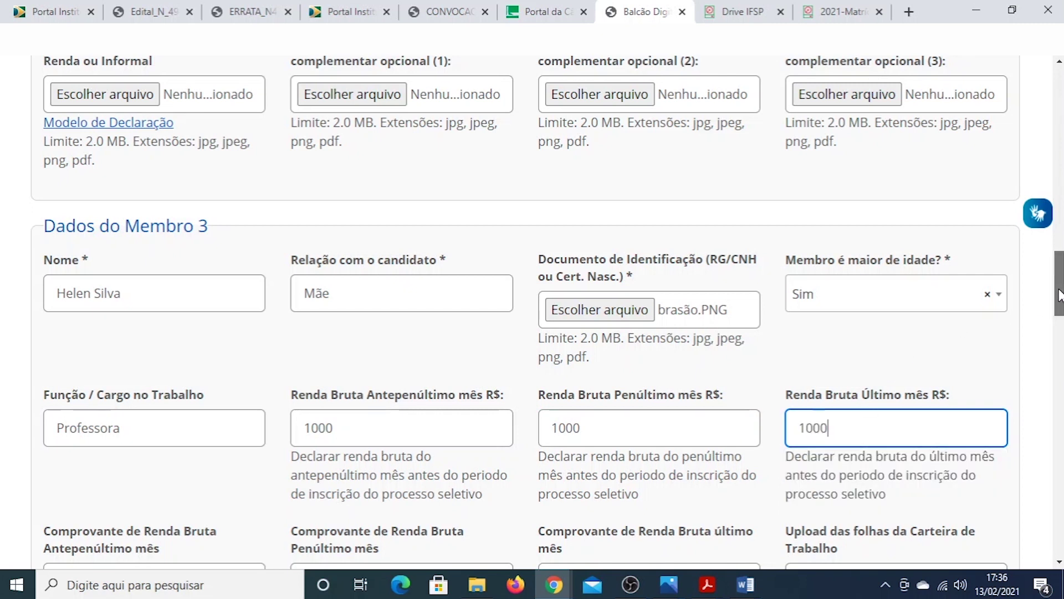
pyautogui.scroll(-5, 1058, 294)
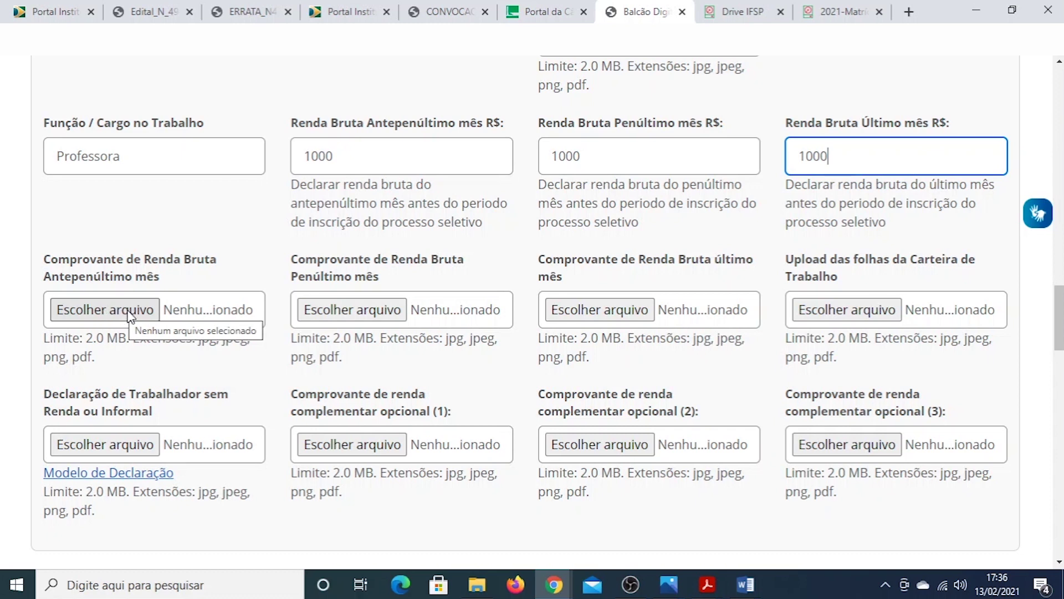
# Attach brasão.PNG as member 3's income proof for each of the three months
pyautogui.click(123, 314)
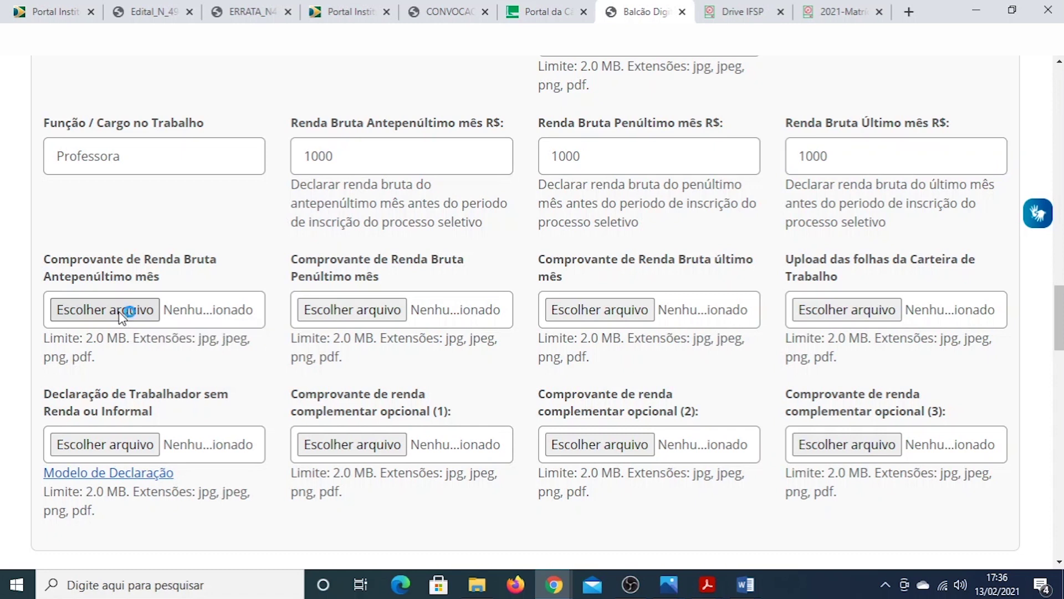
pyautogui.doubleClick(169, 211)
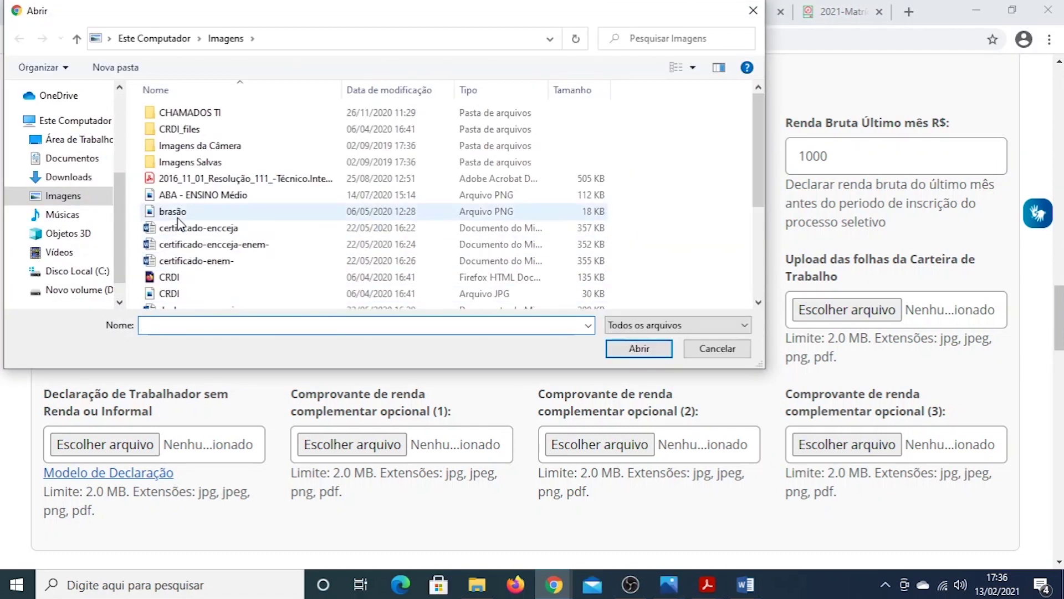
pyautogui.click(313, 308)
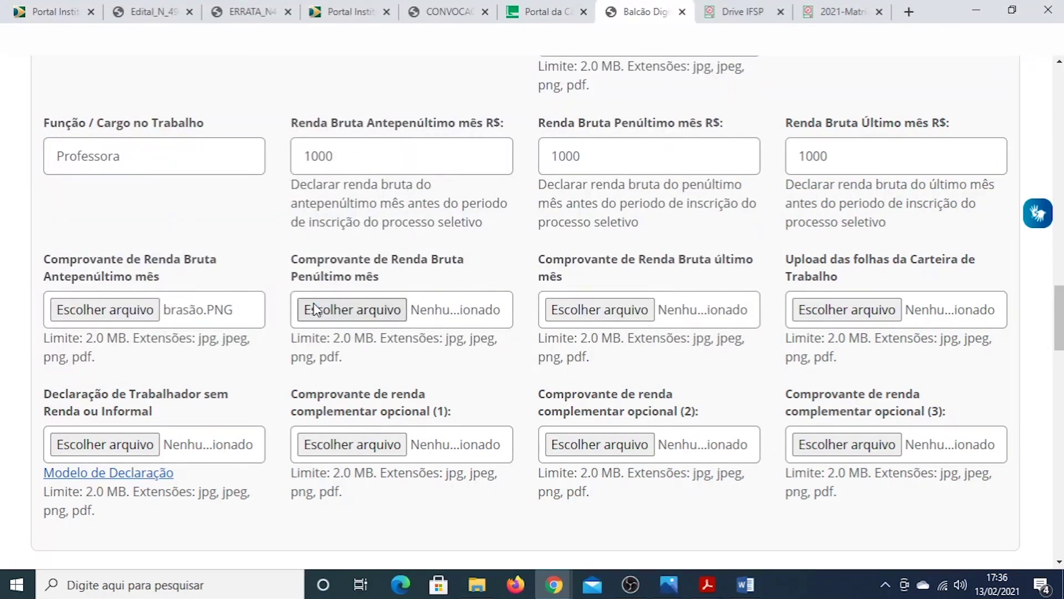
pyautogui.doubleClick(192, 211)
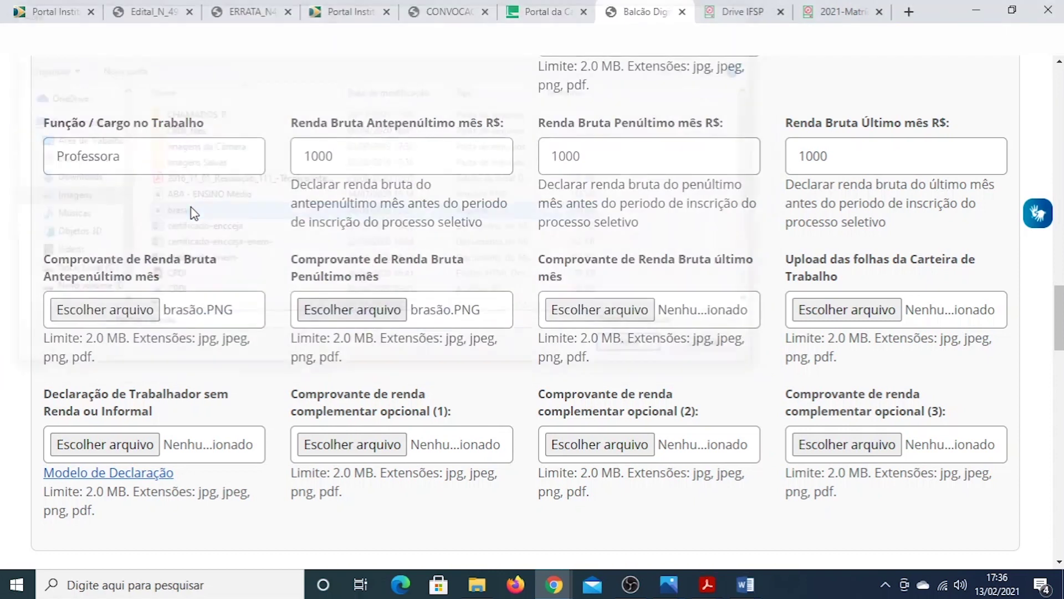
pyautogui.click(605, 310)
pyautogui.doubleClick(180, 213)
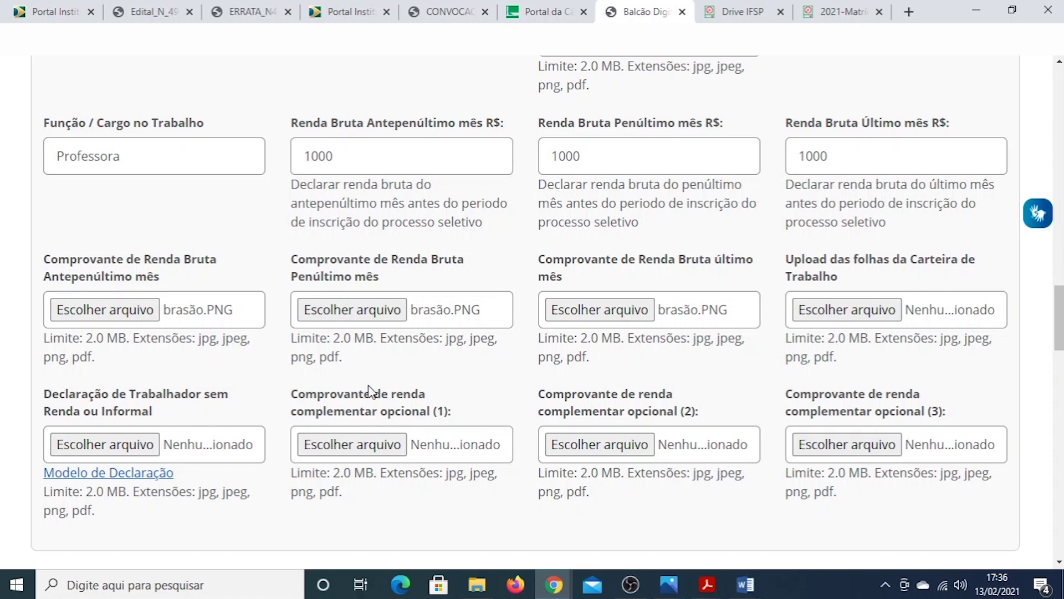
pyautogui.scroll(-3, 491, 524)
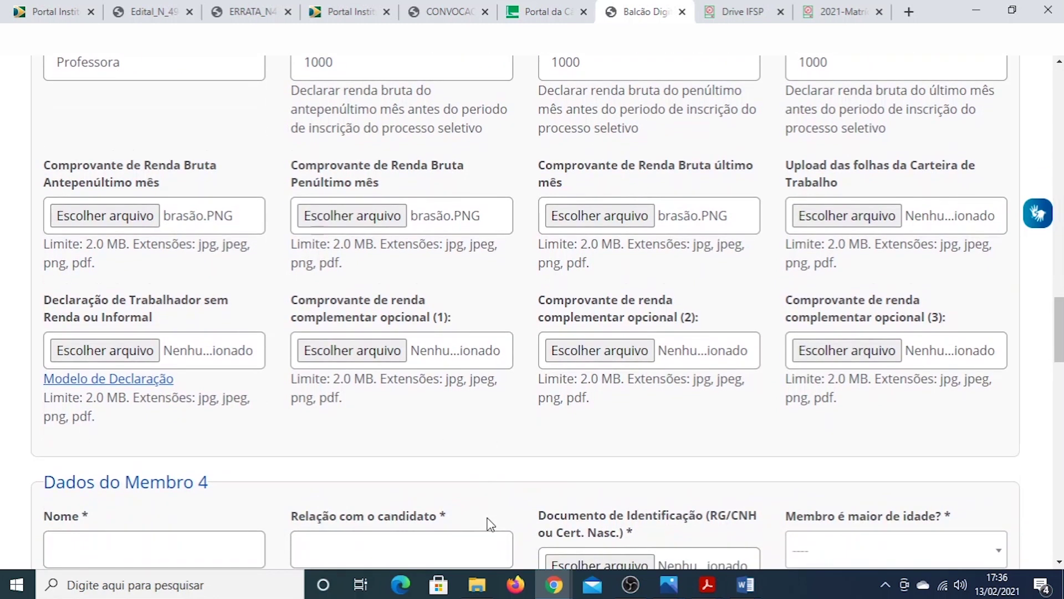
pyautogui.scroll(-4, 491, 524)
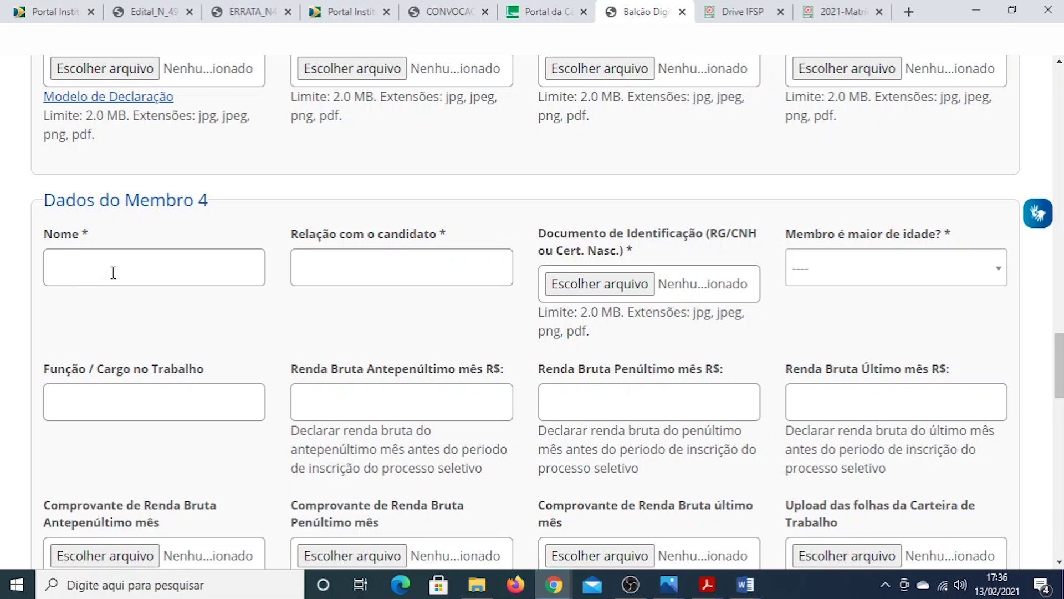
# Enter member 4's full name and relation irmã
pyautogui.click(113, 272)
pyautogui.write('Ana ')
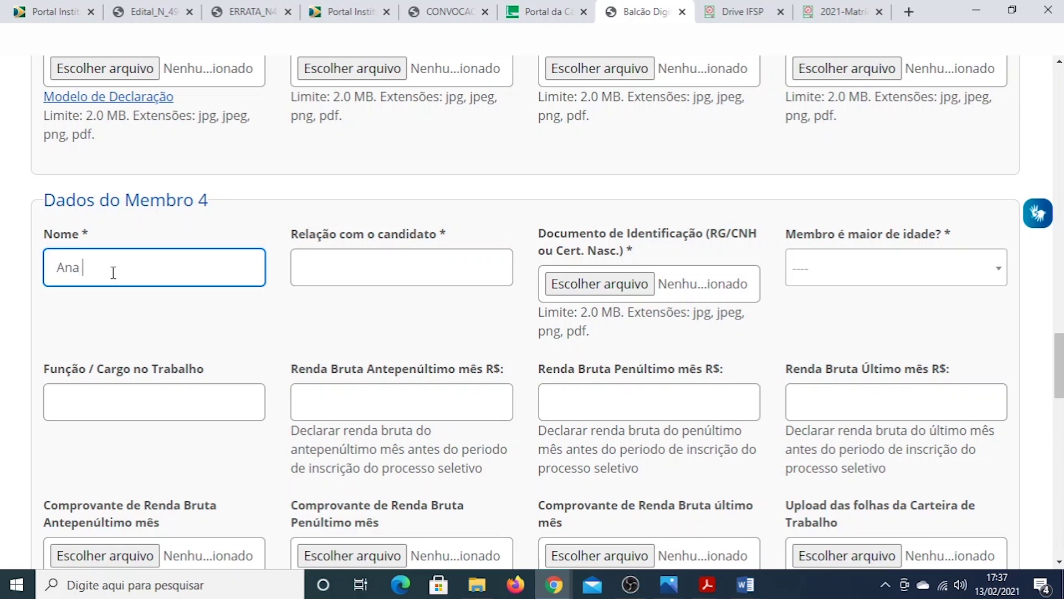
pyautogui.write('Maria')
pyautogui.click(325, 273)
pyautogui.write('ir')
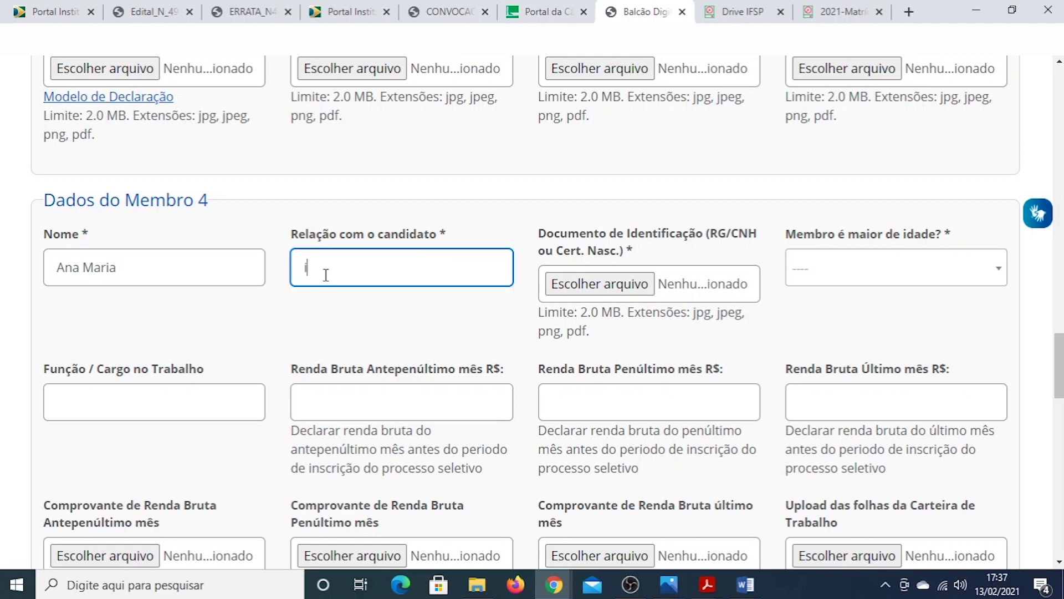
pyautogui.write('mã')
# Attach brasão.PNG as member 4's identification document and answer Não to adult status
pyautogui.click(608, 286)
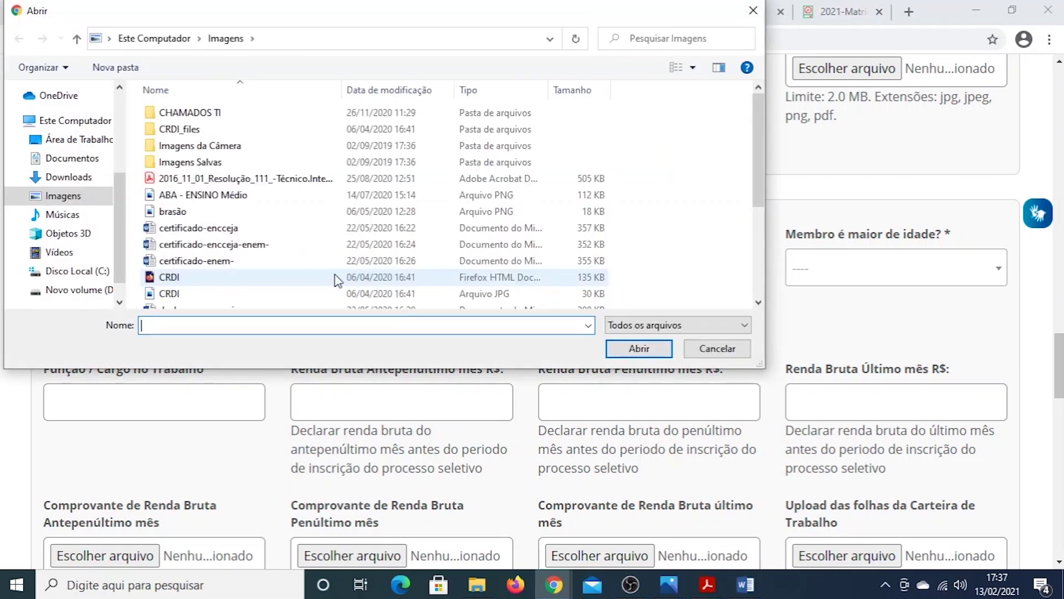
pyautogui.doubleClick(203, 213)
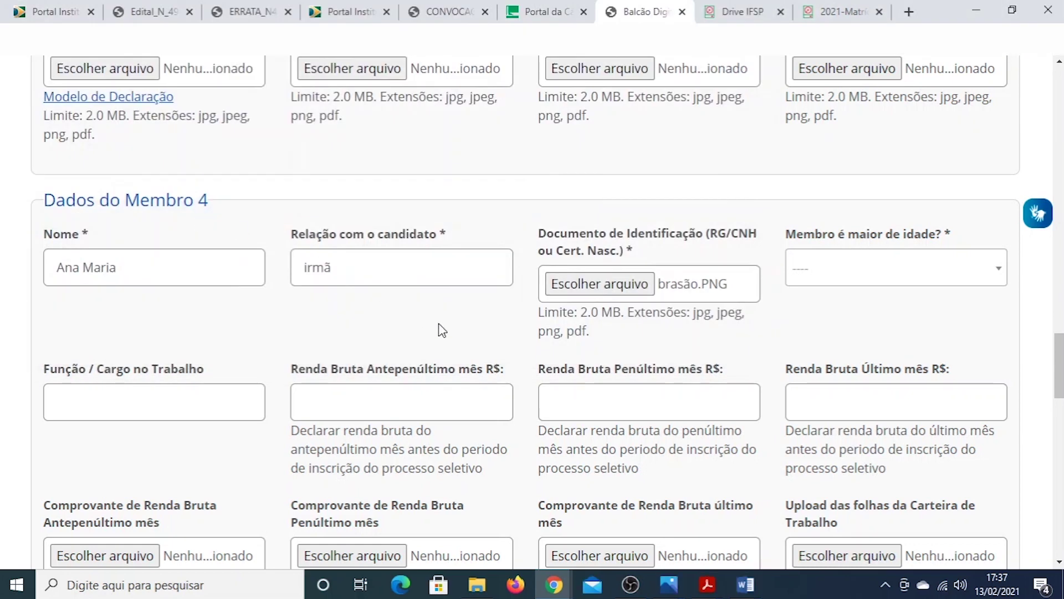
pyautogui.click(872, 280)
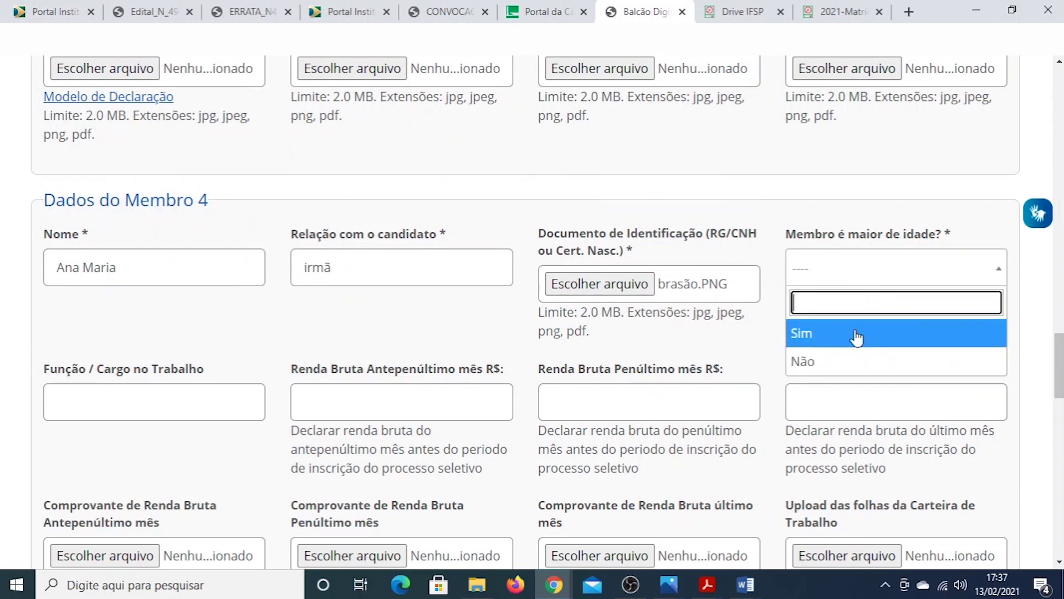
pyautogui.click(837, 373)
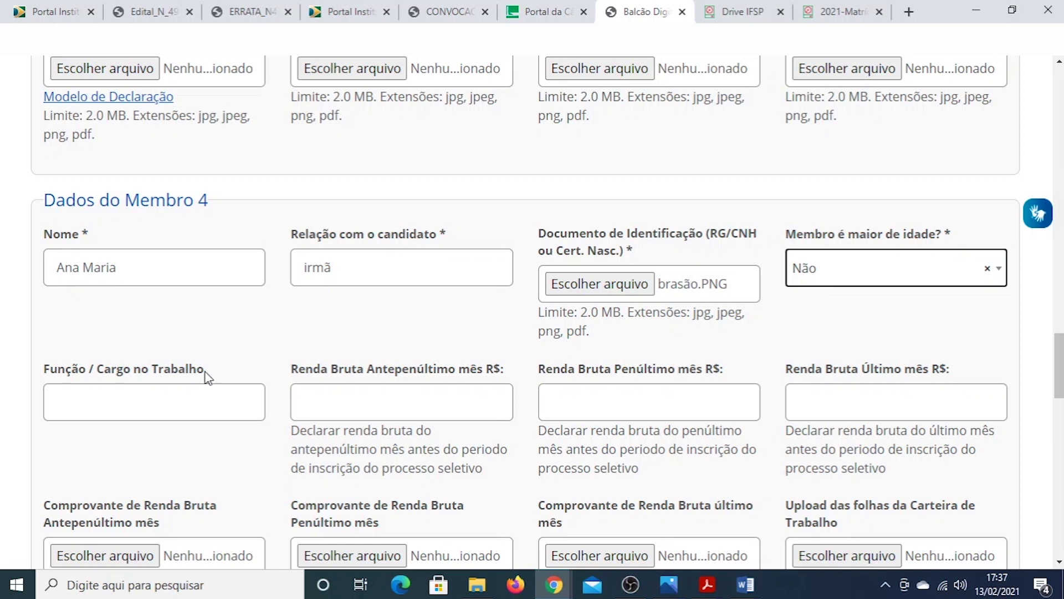
pyautogui.click(277, 333)
pyautogui.scroll(-1, 276, 333)
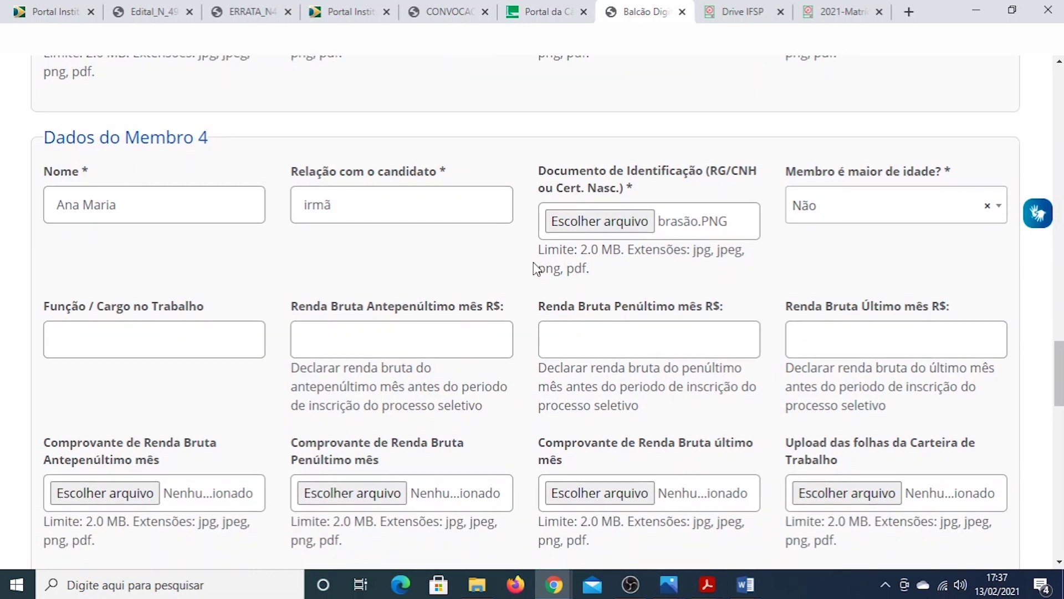
pyautogui.scroll(-1, 284, 277)
pyautogui.scroll(-8, 284, 277)
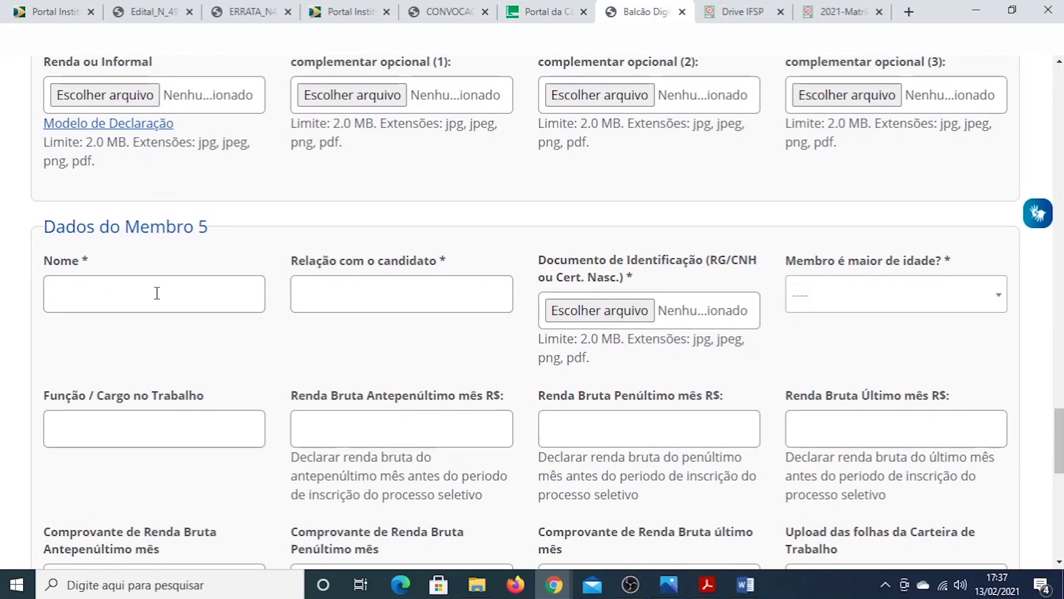
# Enter member 5's full name and relation Irmão
pyautogui.click(157, 293)
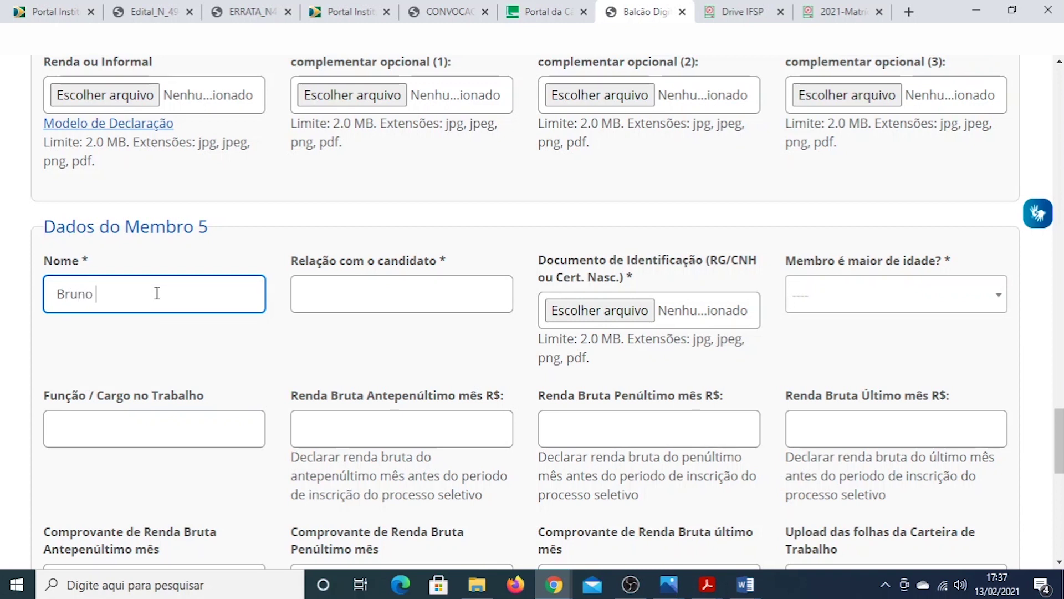
pyautogui.click(320, 290)
pyautogui.write('Irmão')
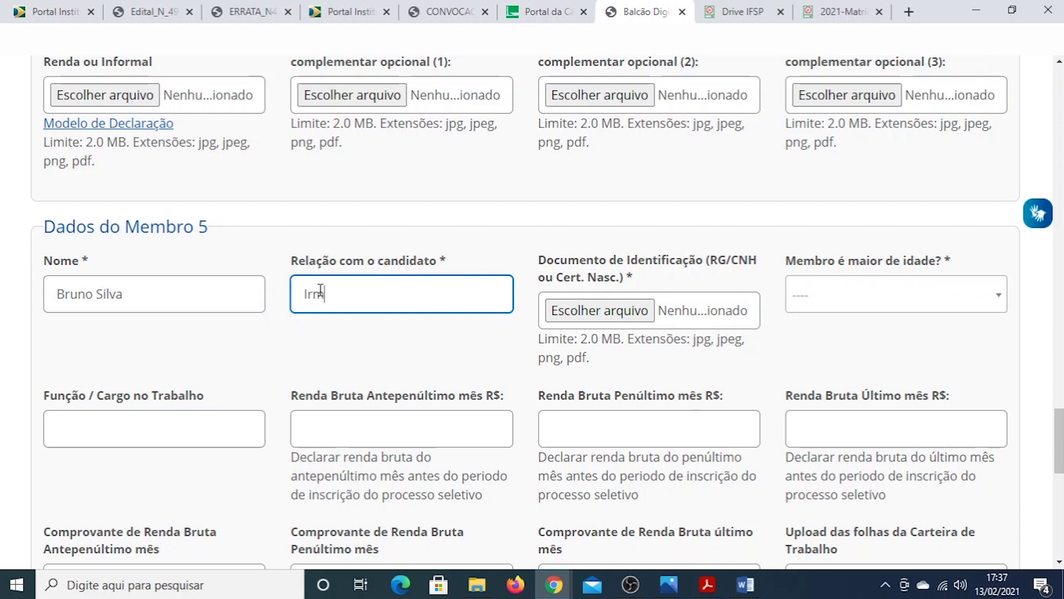
# Attach brasão.PNG as member 5's identification document and answer Não to adult status
pyautogui.click(594, 314)
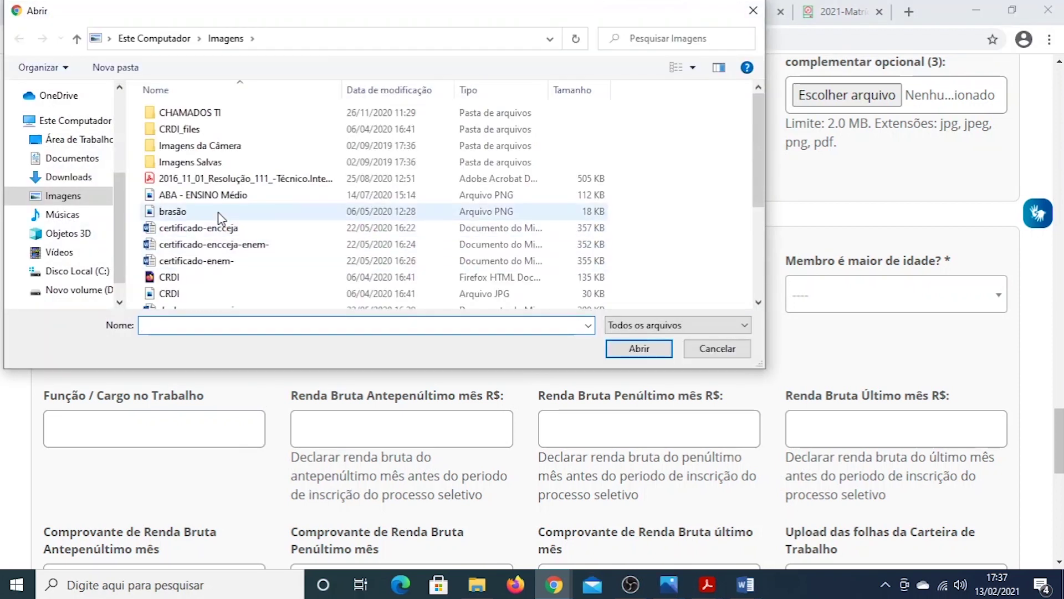
pyautogui.doubleClick(218, 211)
pyautogui.click(860, 311)
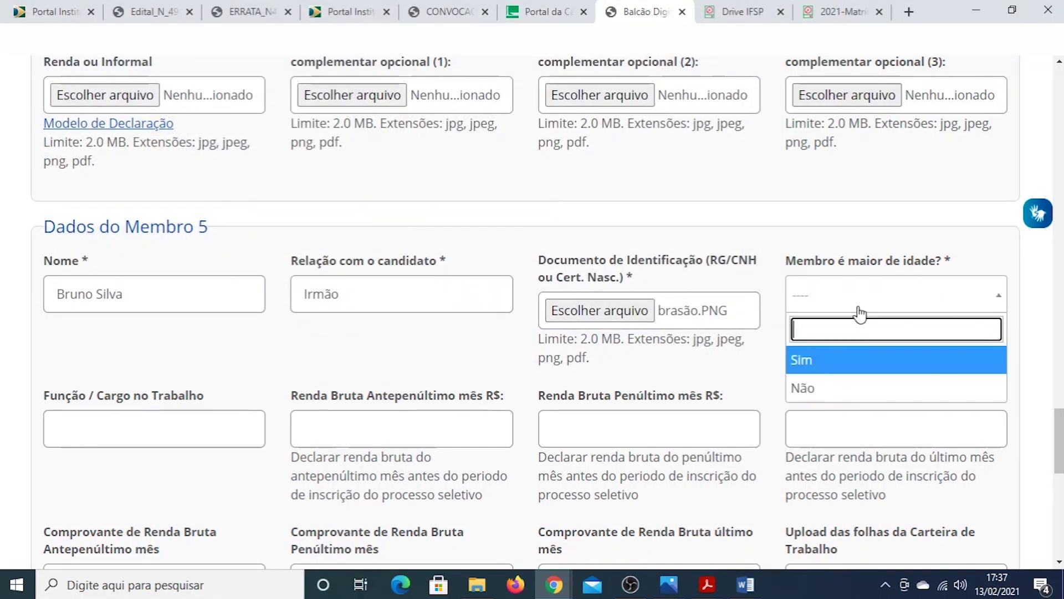
pyautogui.click(826, 388)
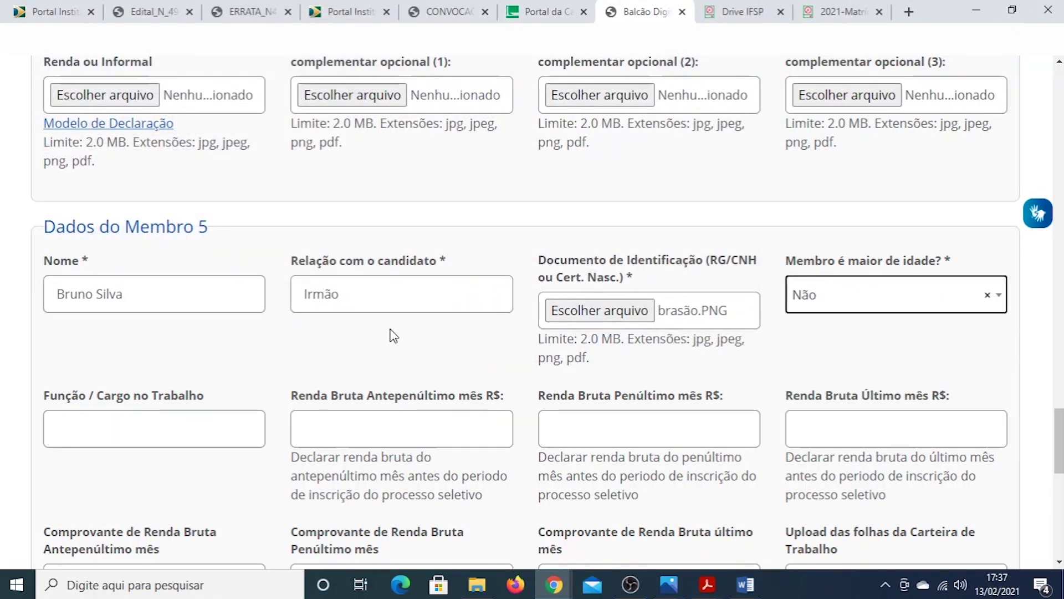
pyautogui.moveTo(1059, 433); pyautogui.dragTo(1058, 506)
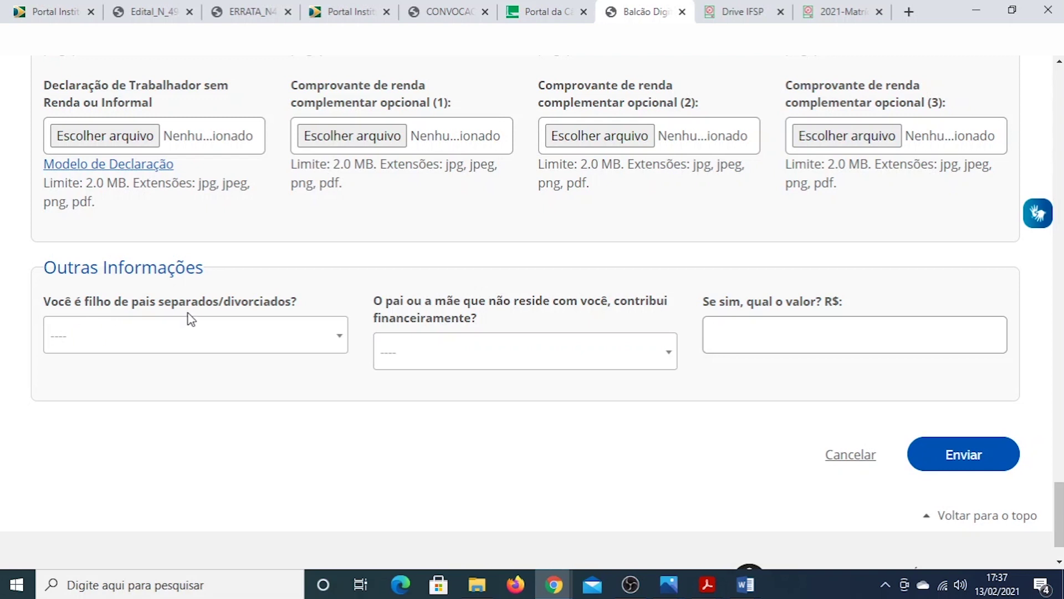
# Answer Não for separated parents and Não se Aplica for parental contribution
pyautogui.click(251, 337)
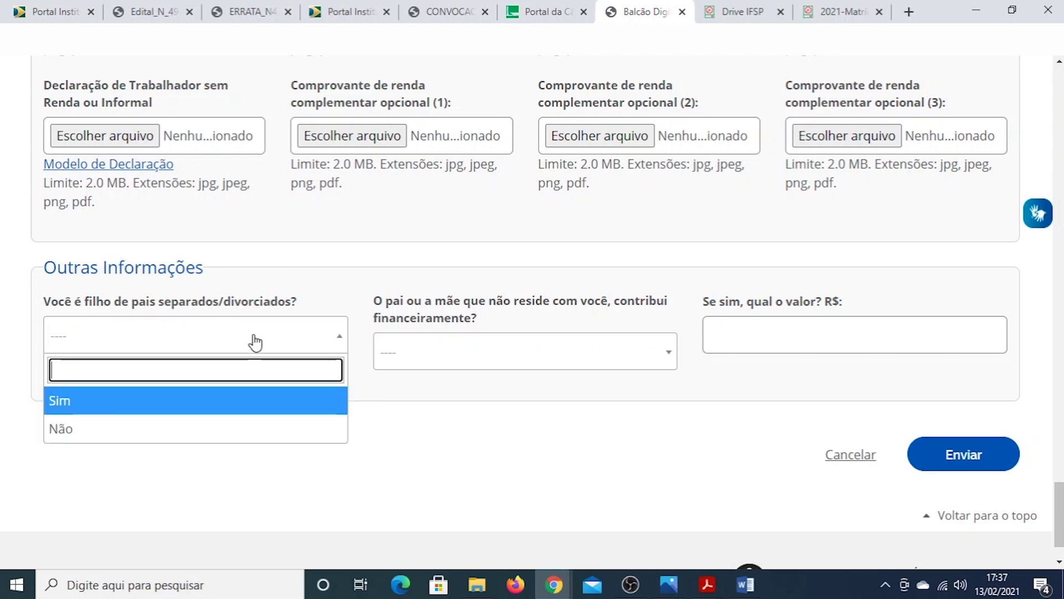
pyautogui.click(129, 428)
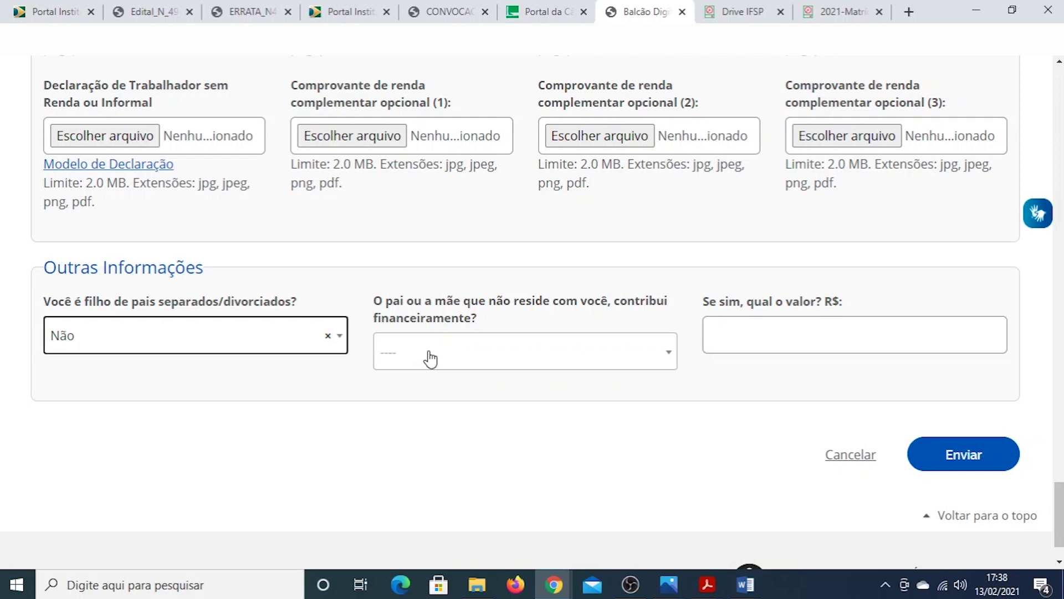
pyautogui.click(455, 361)
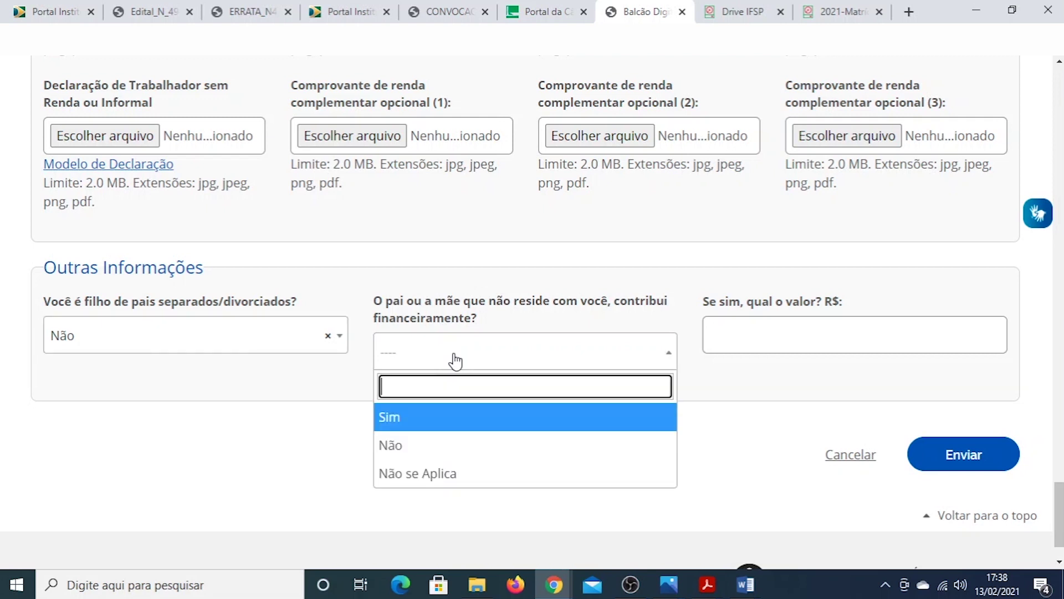
pyautogui.click(440, 474)
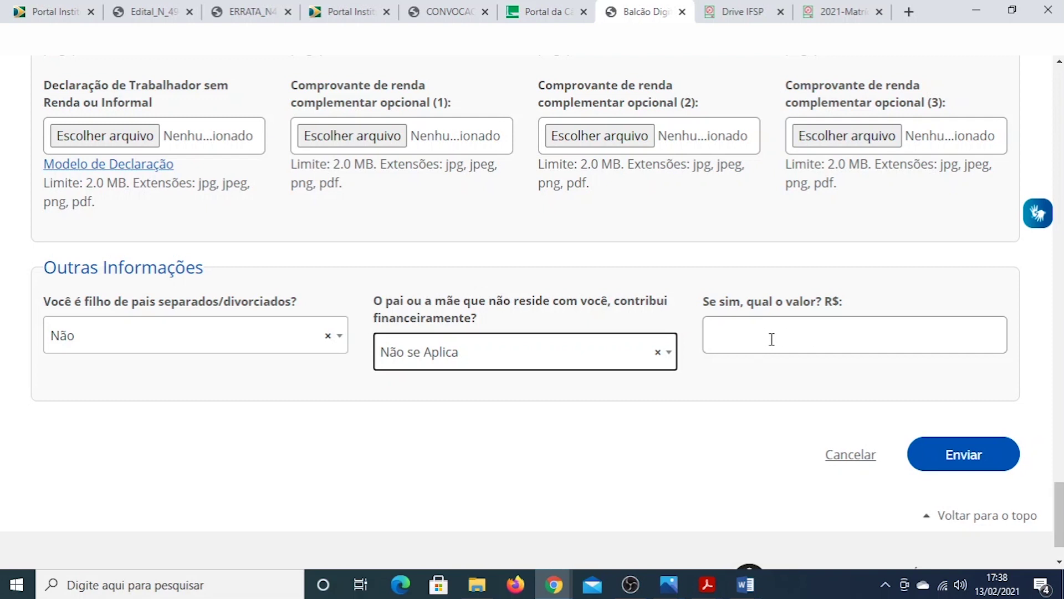
# Enter 0 as the parental contribution value and submit the enrollment form
pyautogui.click(800, 342)
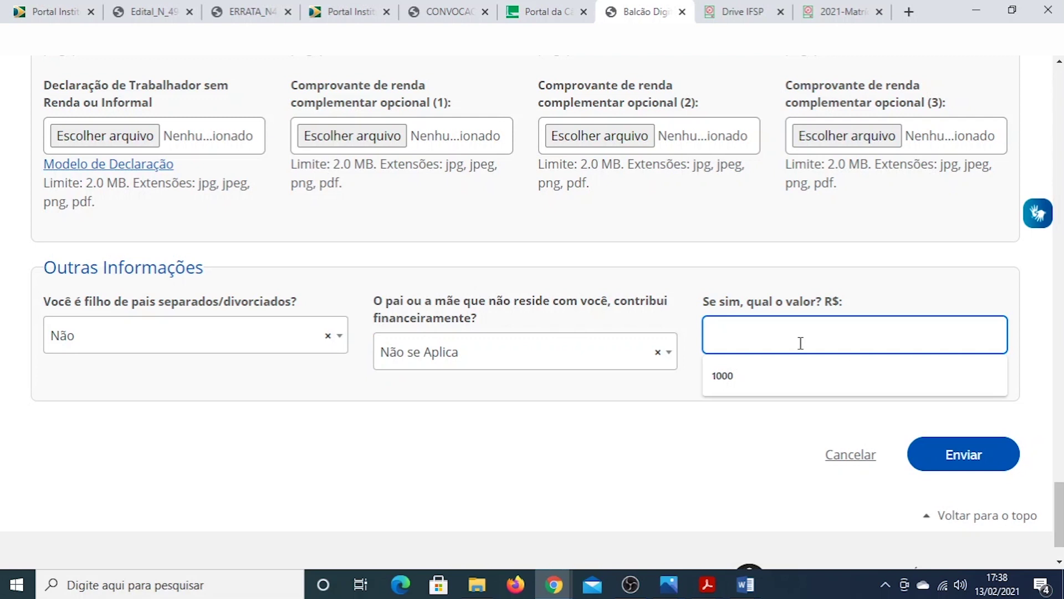
pyautogui.write('0')
pyautogui.click(750, 413)
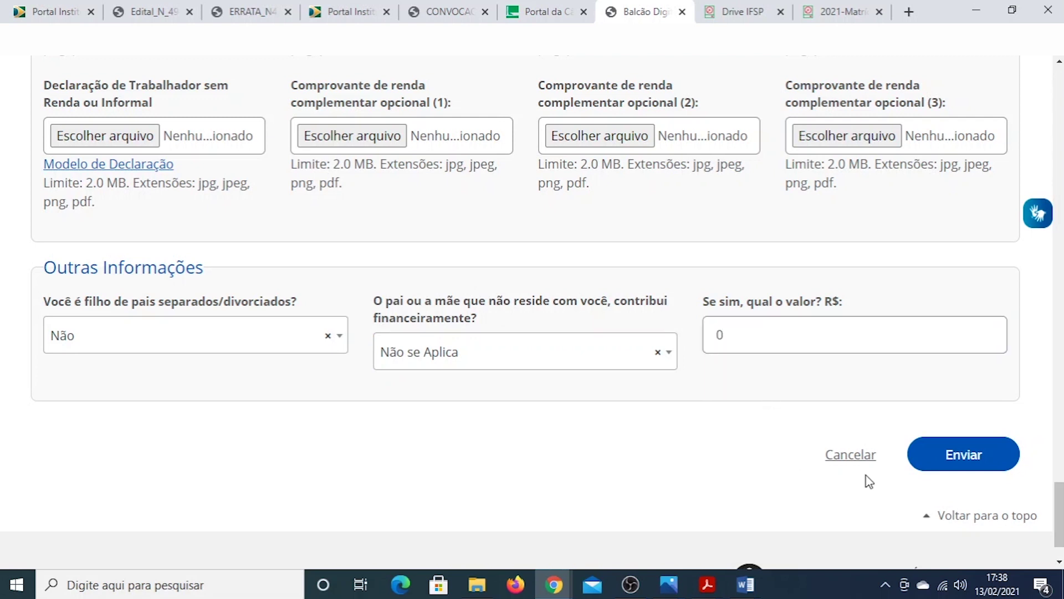
pyautogui.click(976, 457)
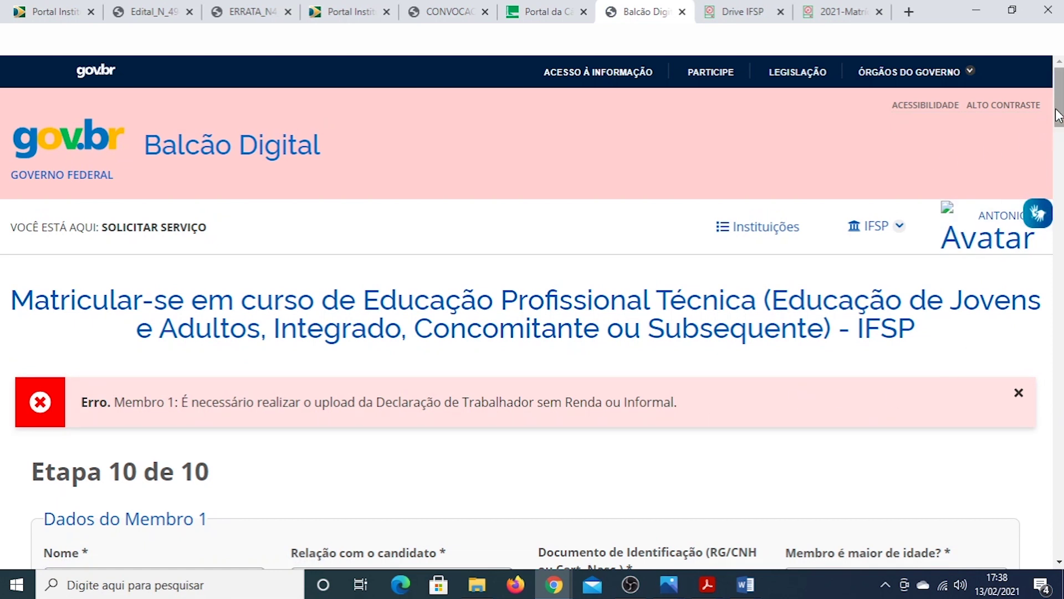
# Attach brasão.PNG as Membro 1's Declaração de Trabalhador sem Renda ou Informal and resubmit the form
pyautogui.scroll(-2, 1059, 117)
pyautogui.scroll(-8, 1059, 117)
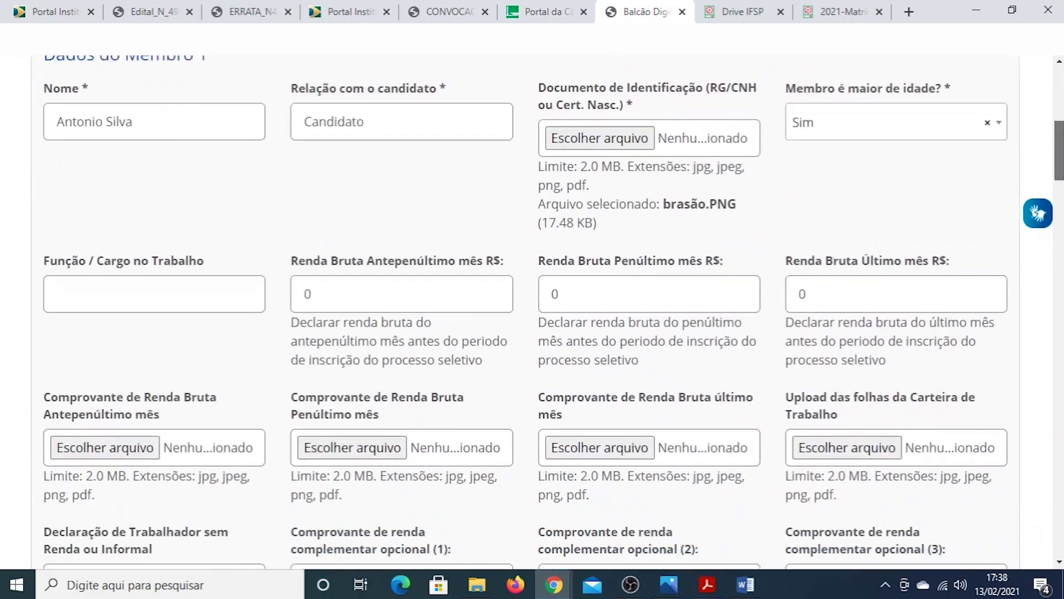
pyautogui.scroll(-2, 257, 240)
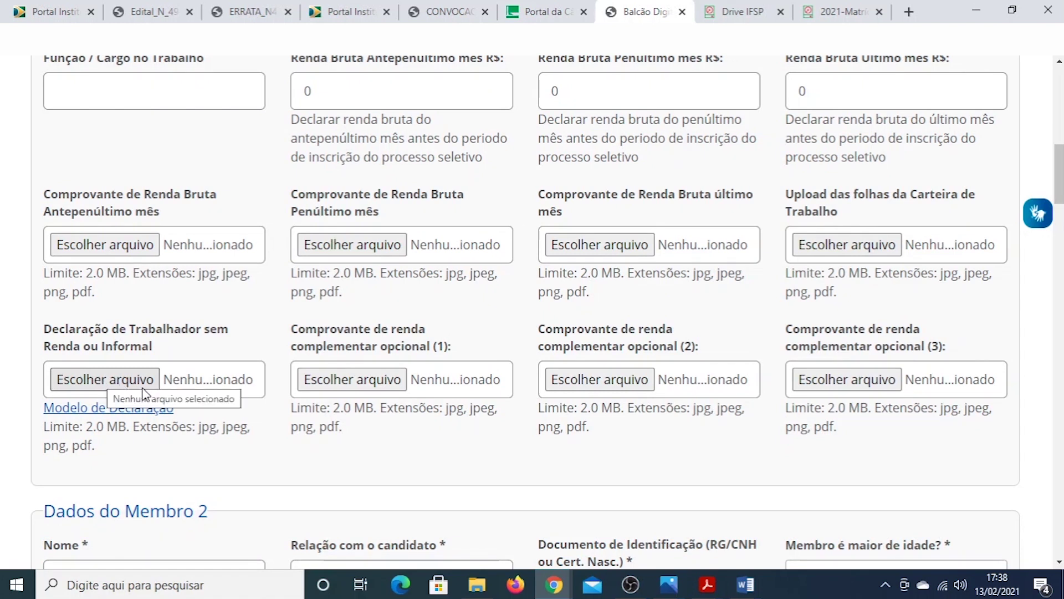
pyautogui.click(106, 385)
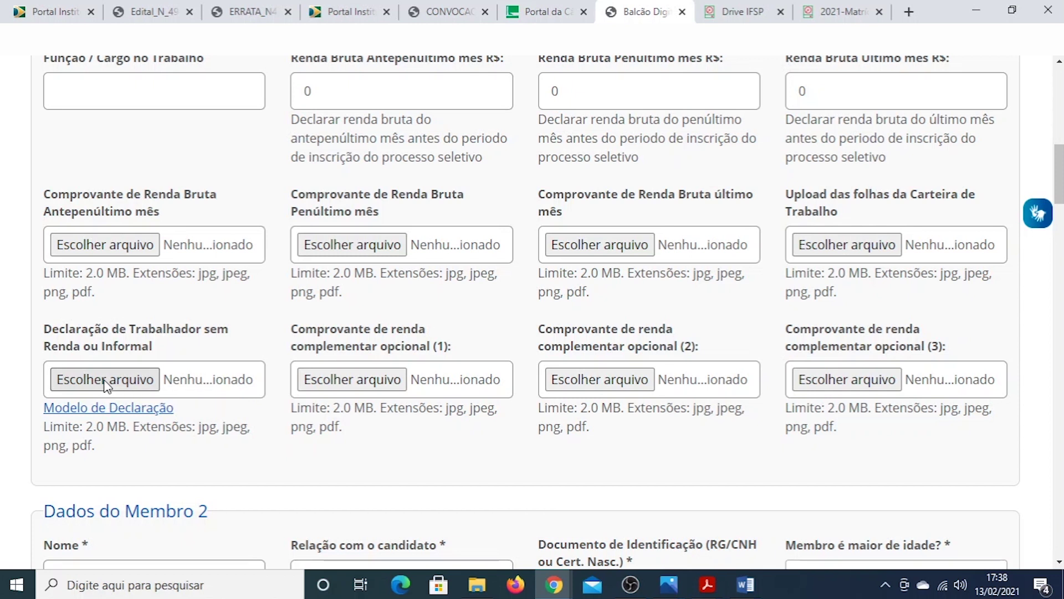
pyautogui.doubleClick(185, 211)
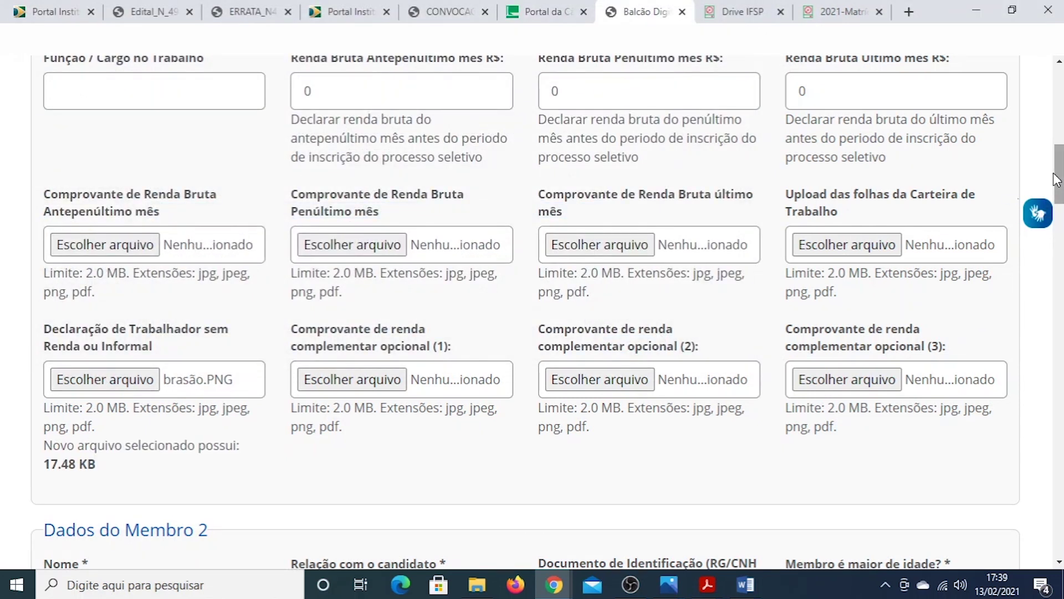
pyautogui.moveTo(1056, 178); pyautogui.dragTo(1056, 526)
pyautogui.click(959, 395)
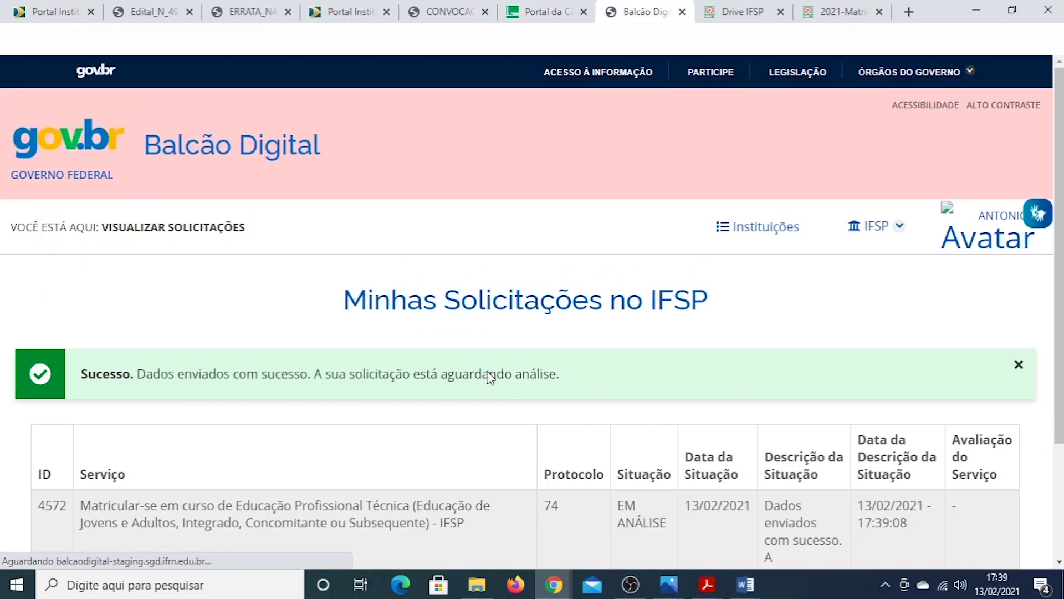
pyautogui.moveTo(1059, 232); pyautogui.dragTo(1058, 345)
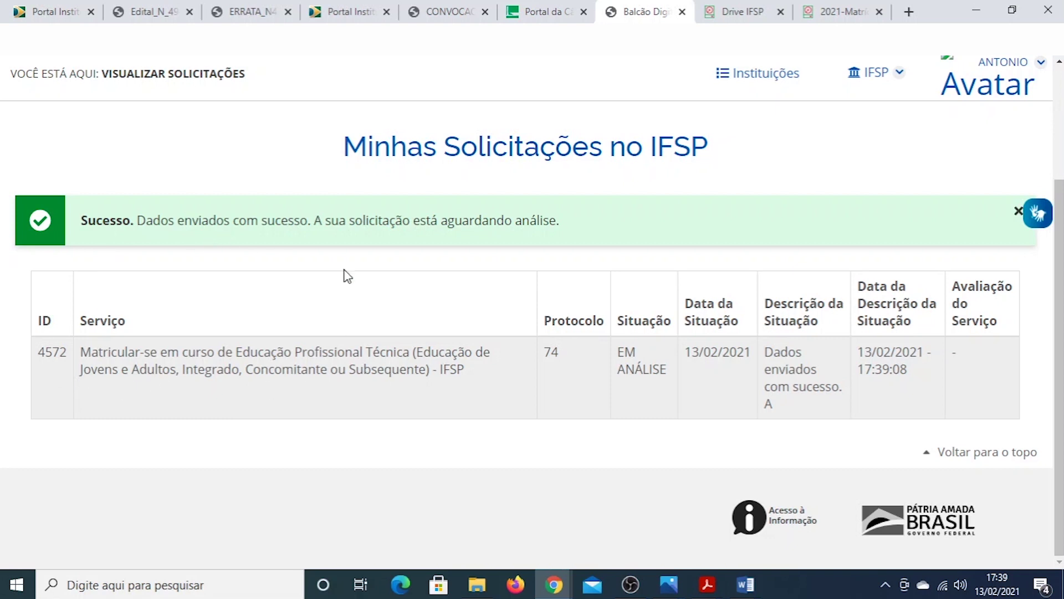
pyautogui.doubleClick(625, 367)
pyautogui.doubleClick(710, 353)
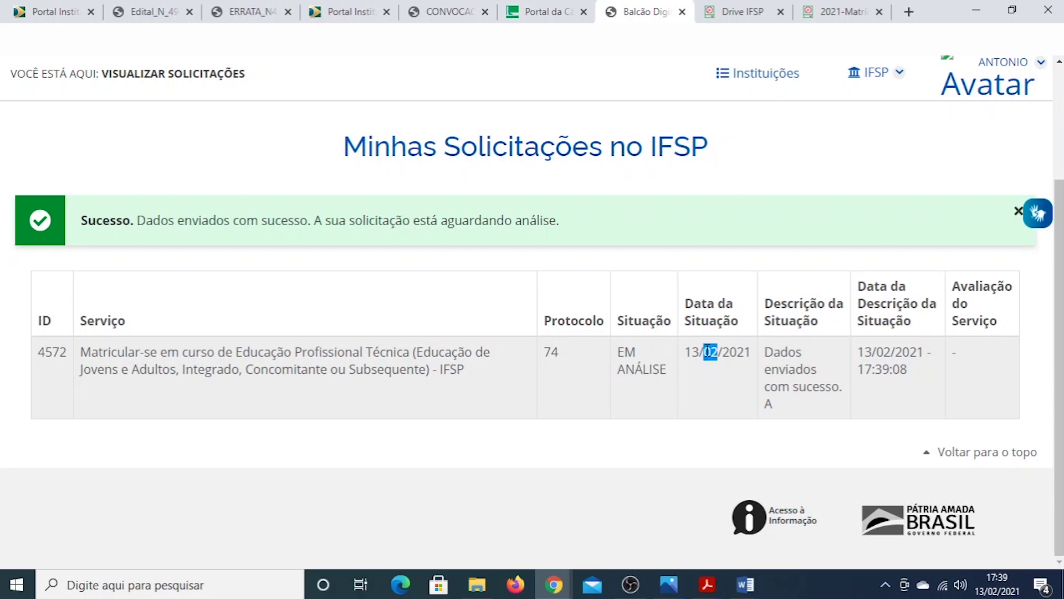